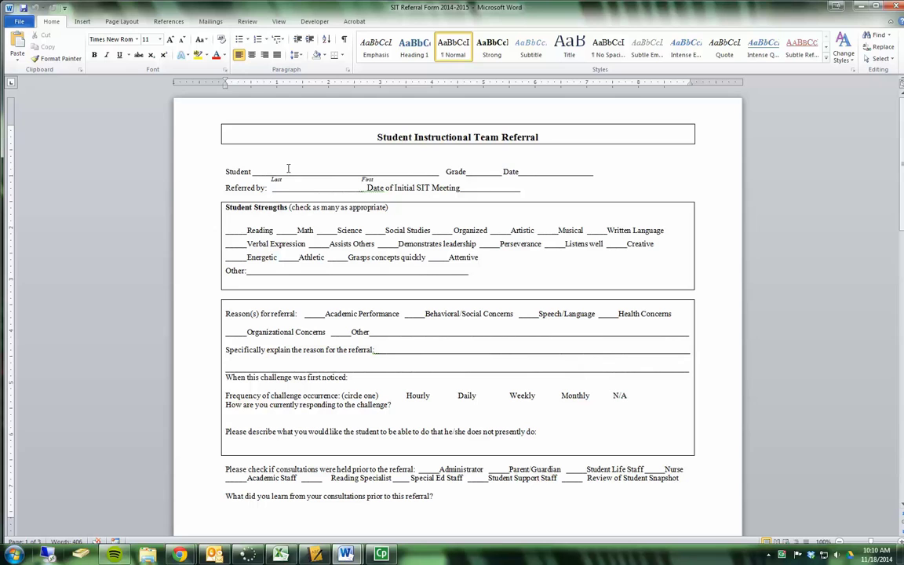
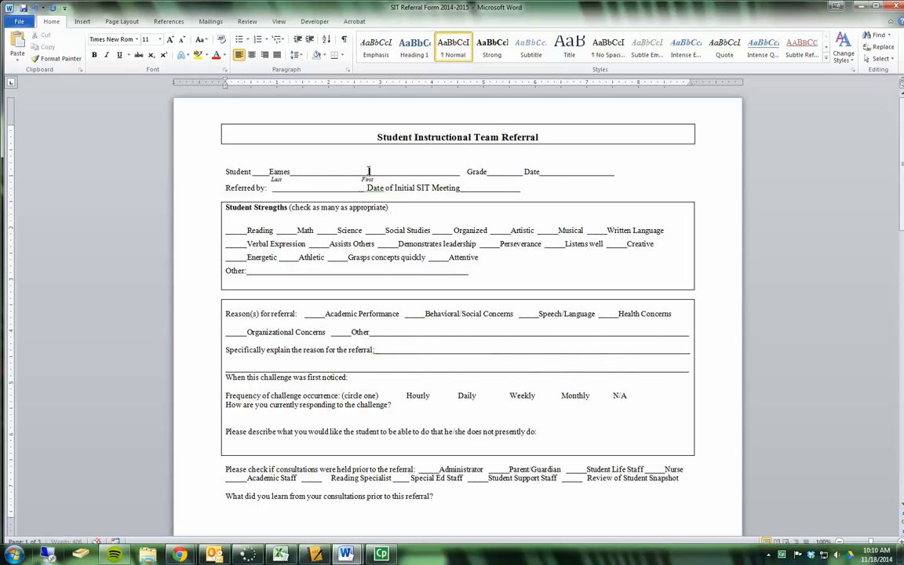
Step: Enter the student's last name and first name in the plain form's Student line blanks
click(368, 171)
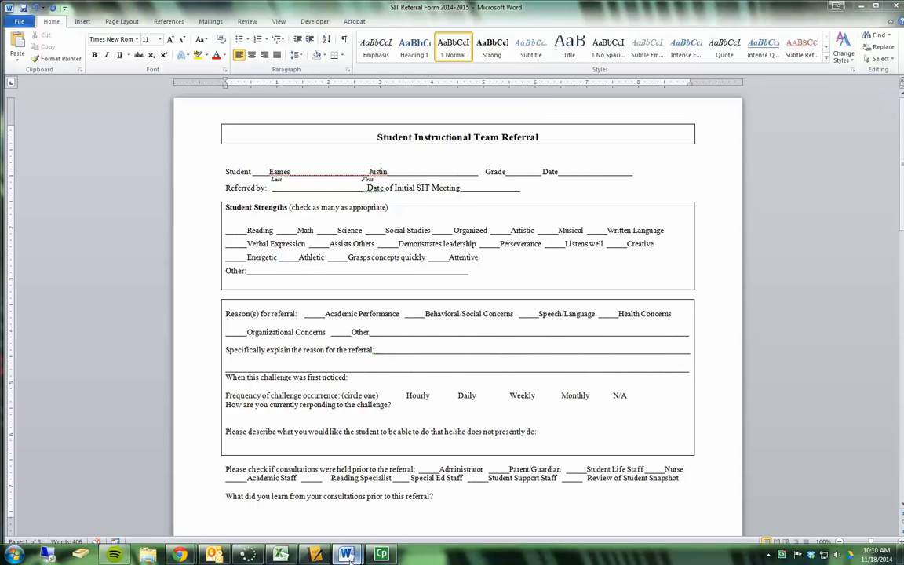
Step: In the maximized forms window, fill the Last Name and First Name fields with the student's names
mouse_move(345, 553)
click(297, 505)
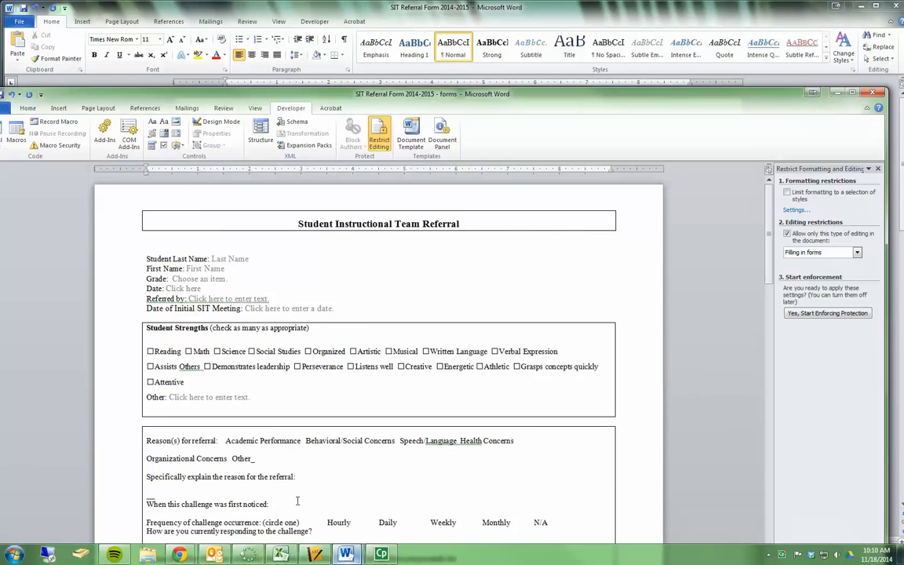
double_click(398, 96)
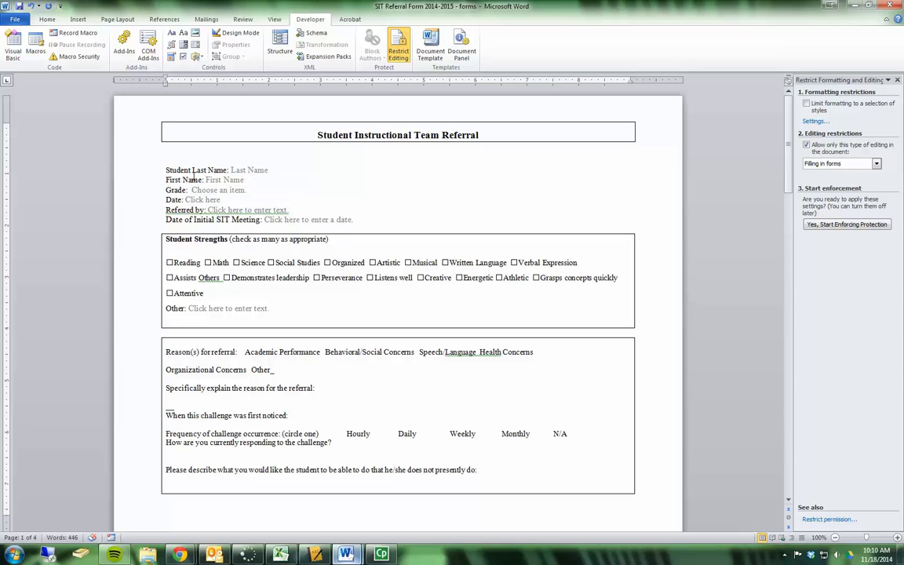
click(249, 169)
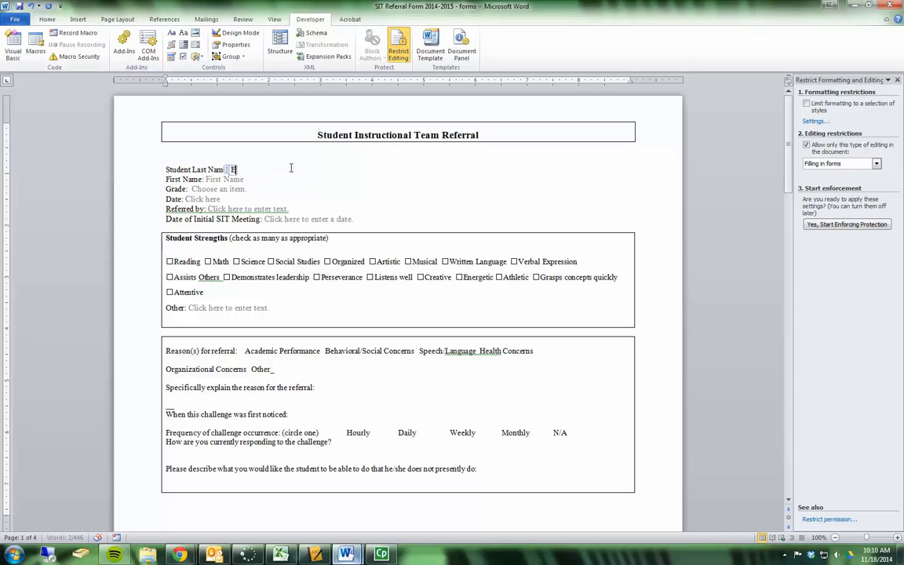
click(214, 180)
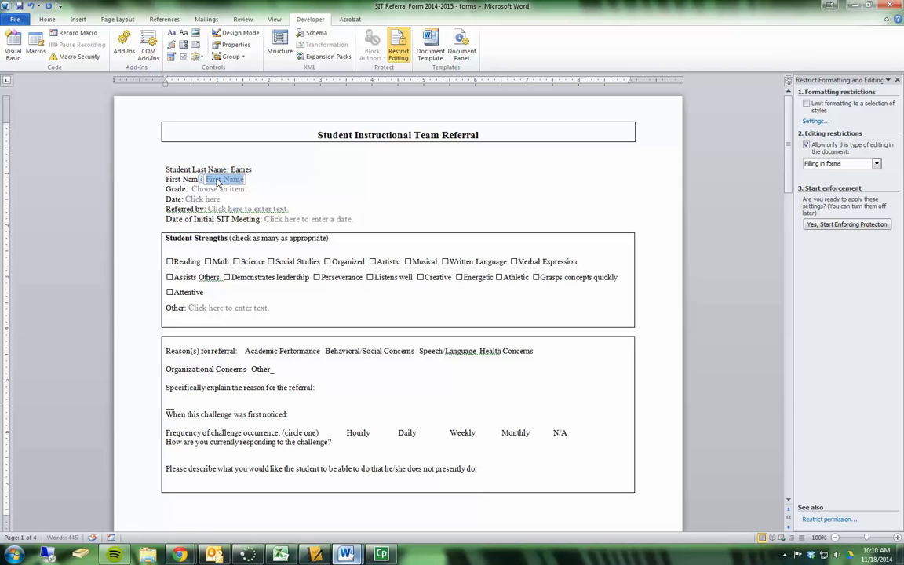
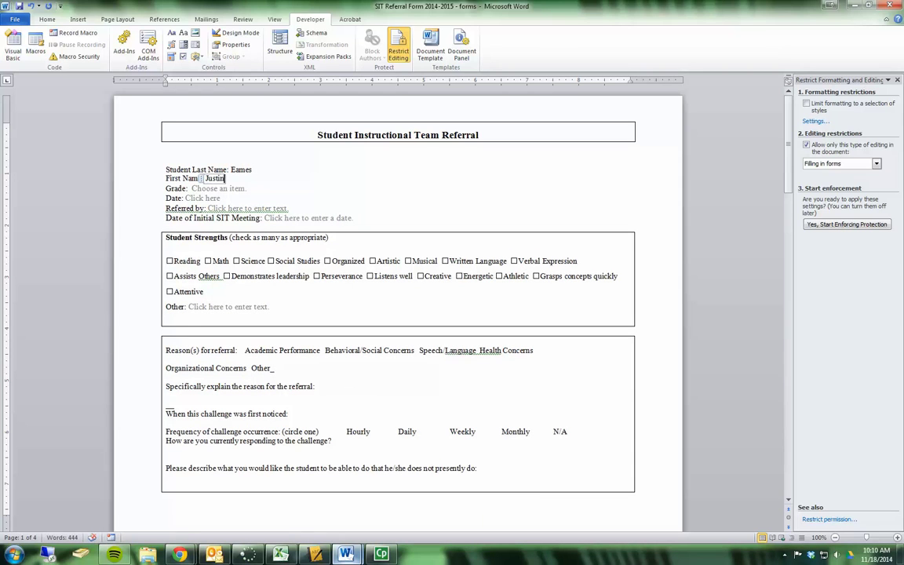
Step: Choose grade 10 and date 11/14/2014, and tick the Reading, Science and Organized strengths
drag(267, 199, 232, 192)
click(232, 192)
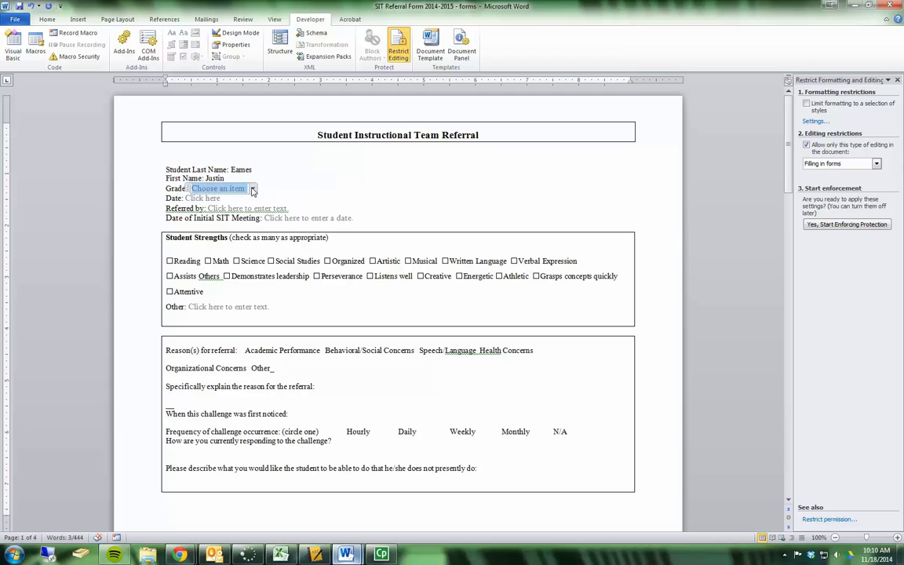
click(253, 189)
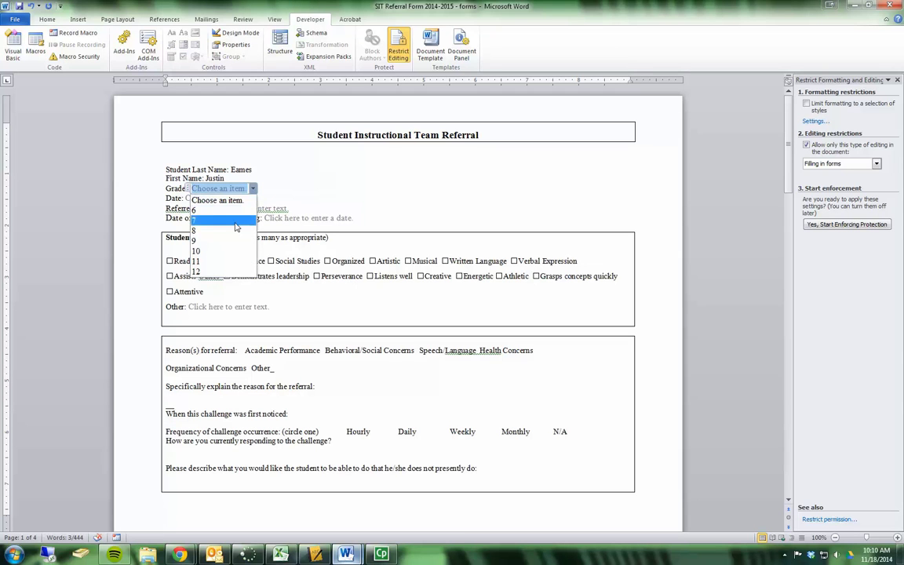
click(239, 259)
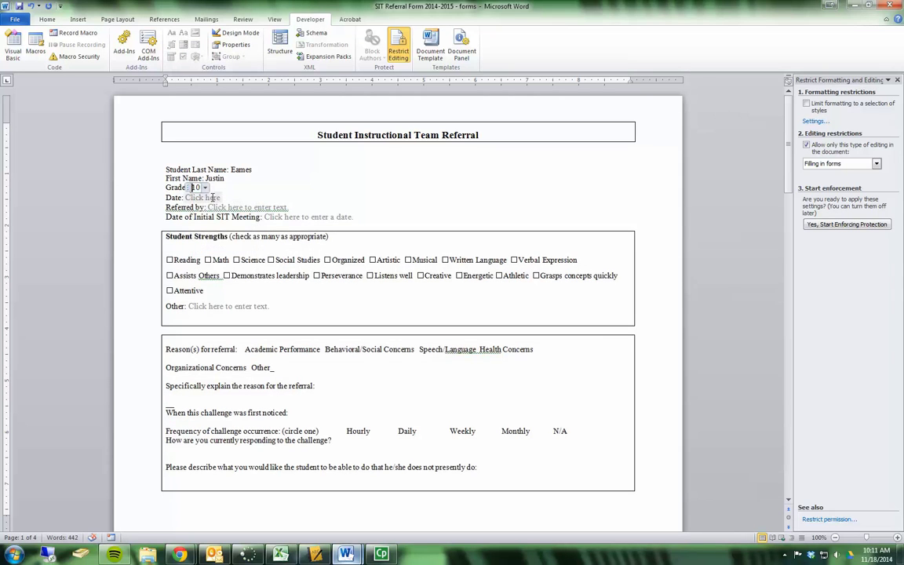
click(205, 198)
click(228, 197)
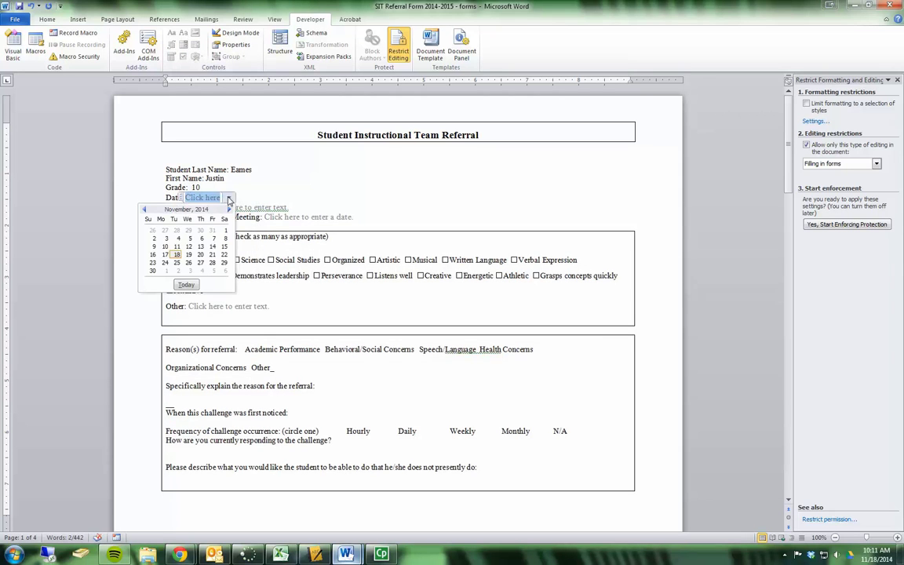
click(212, 246)
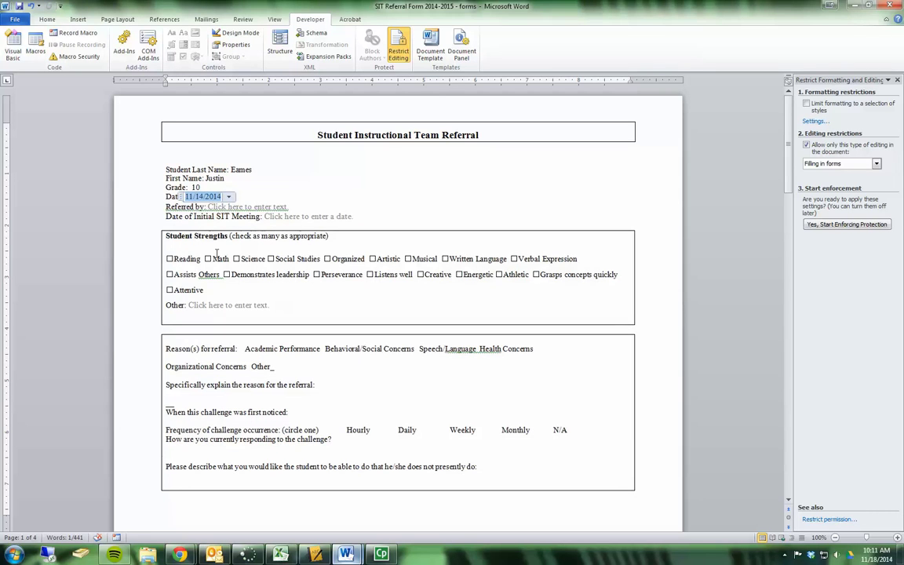
click(169, 258)
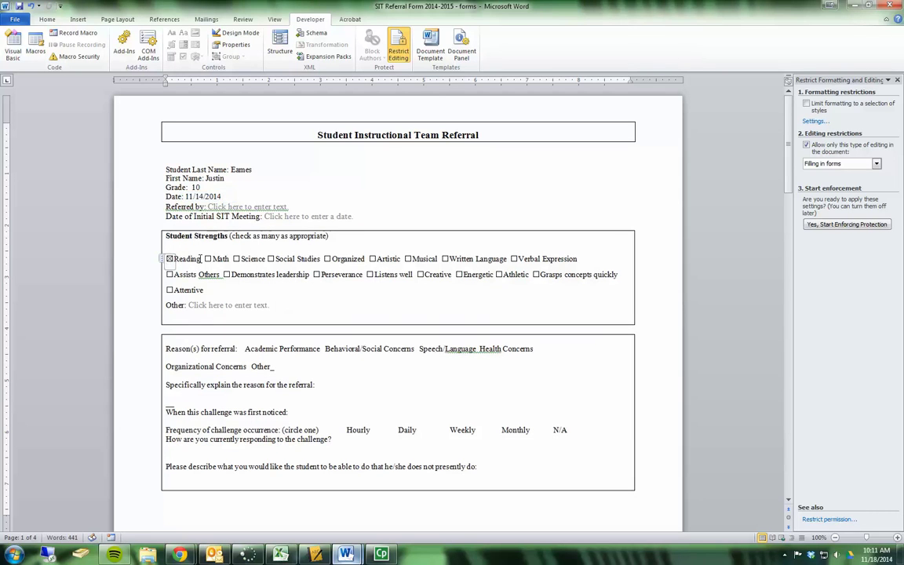
click(235, 259)
click(326, 258)
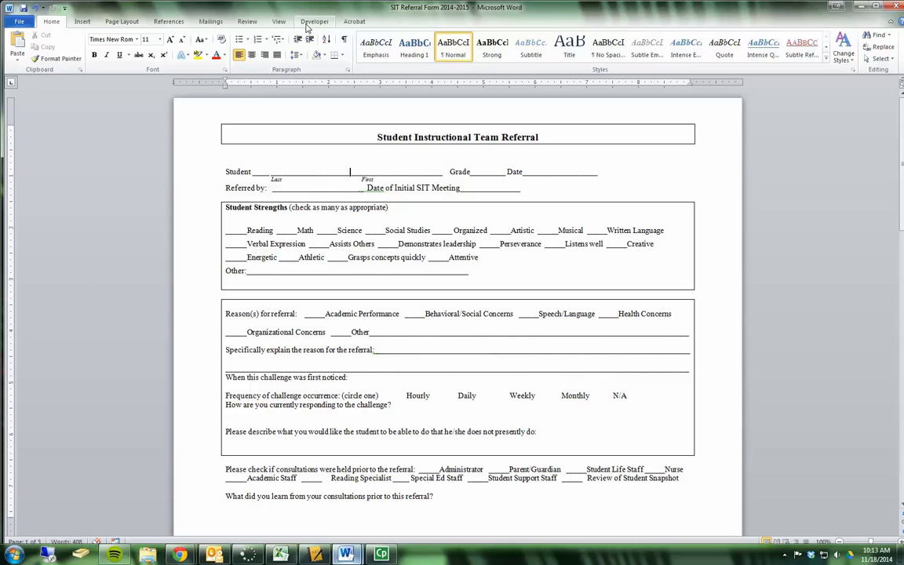
Step: Turn on the Developer tab in Word Options' Customize Ribbon settings
click(19, 24)
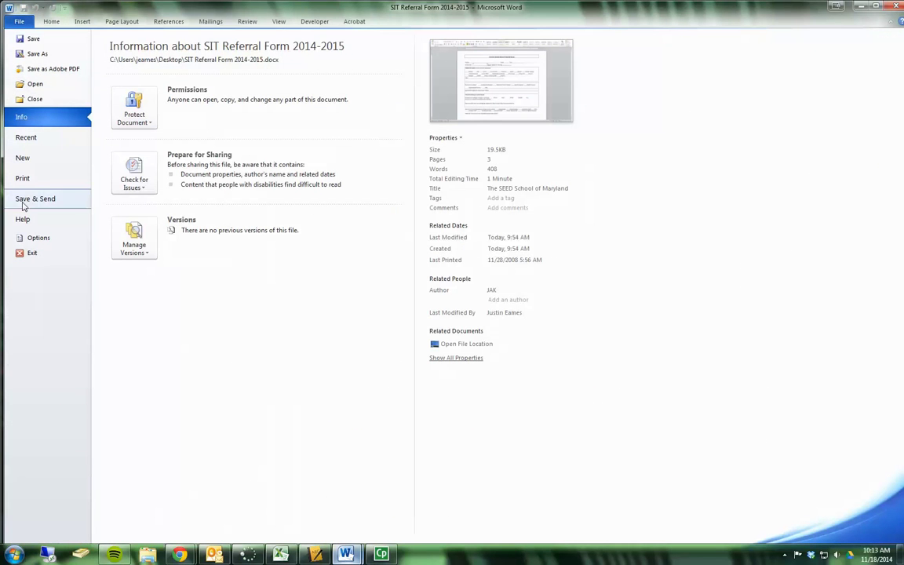
click(37, 237)
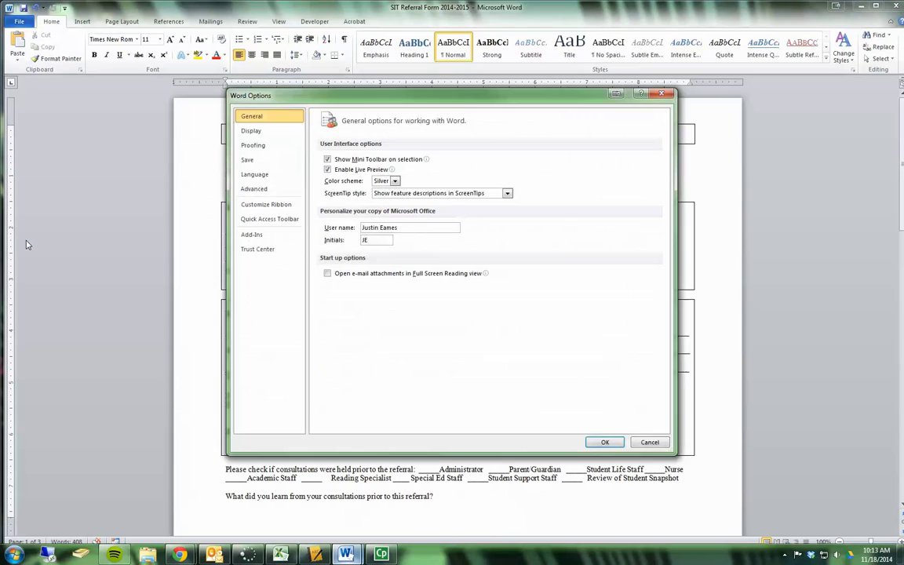
click(267, 205)
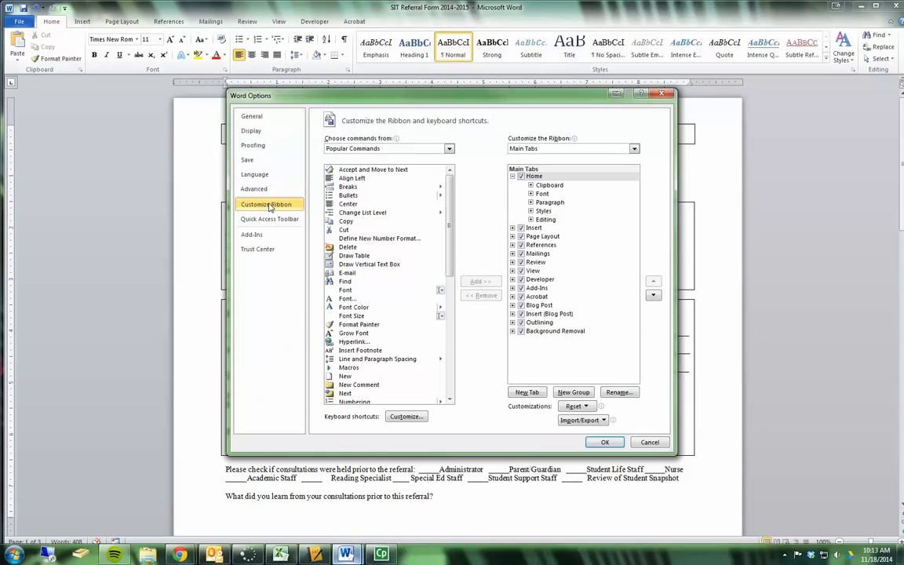
click(511, 176)
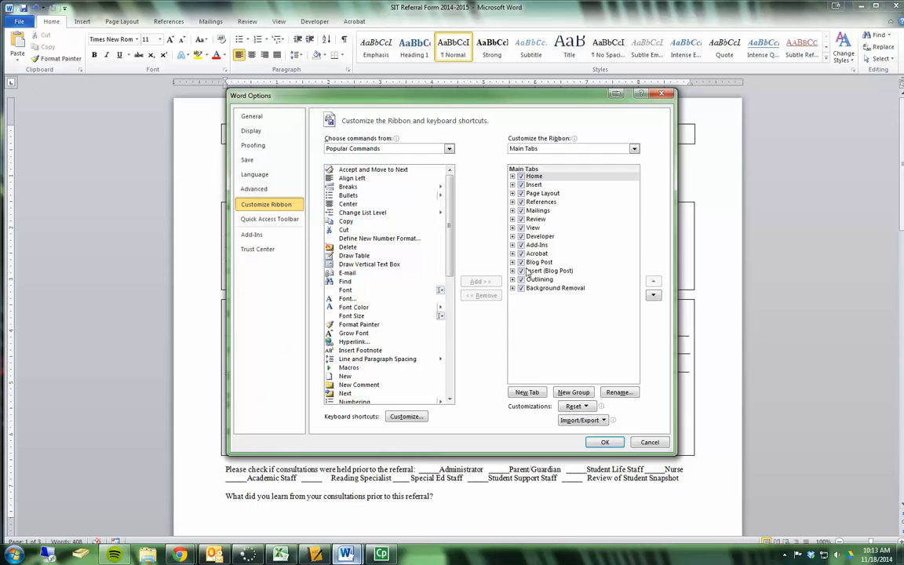
click(541, 236)
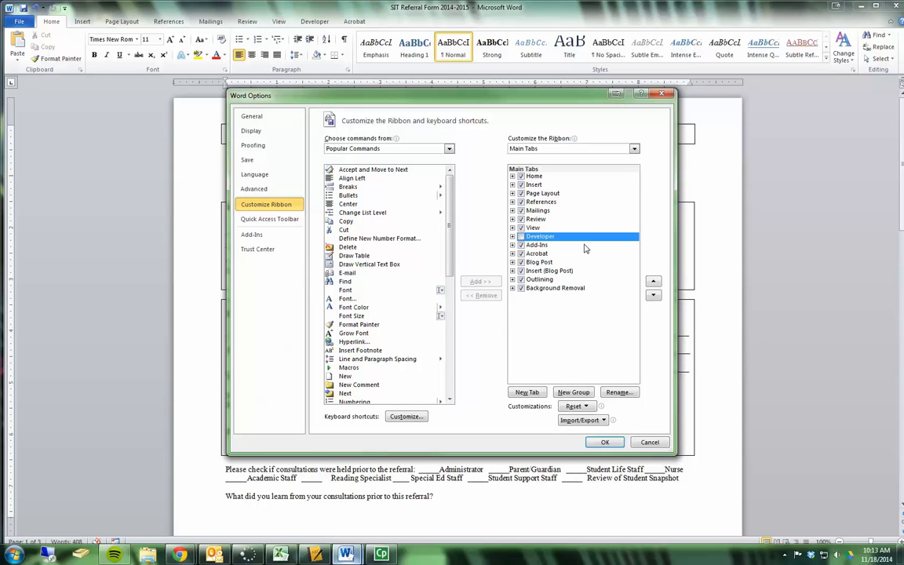
click(521, 237)
click(605, 443)
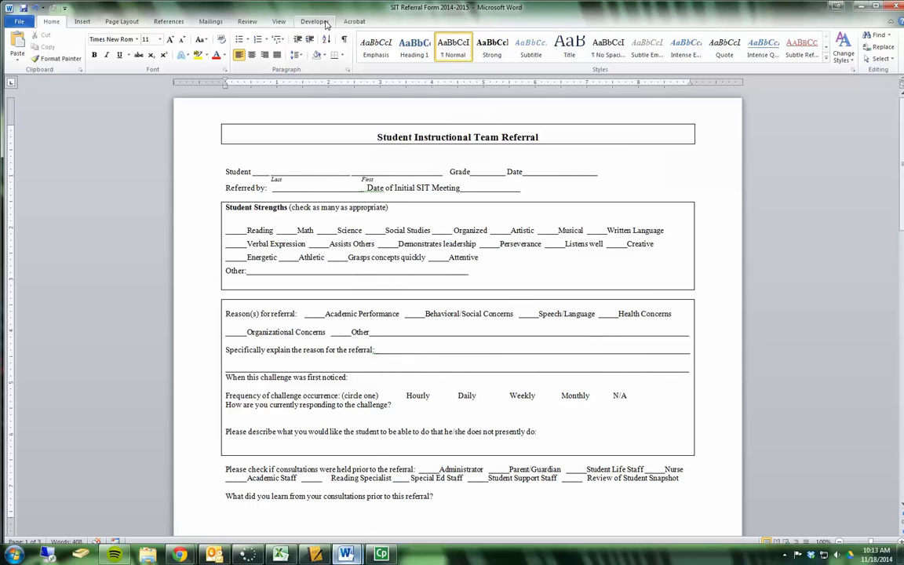
Step: Delete the underscore blanks and the Last/First labels from the Student line
click(313, 22)
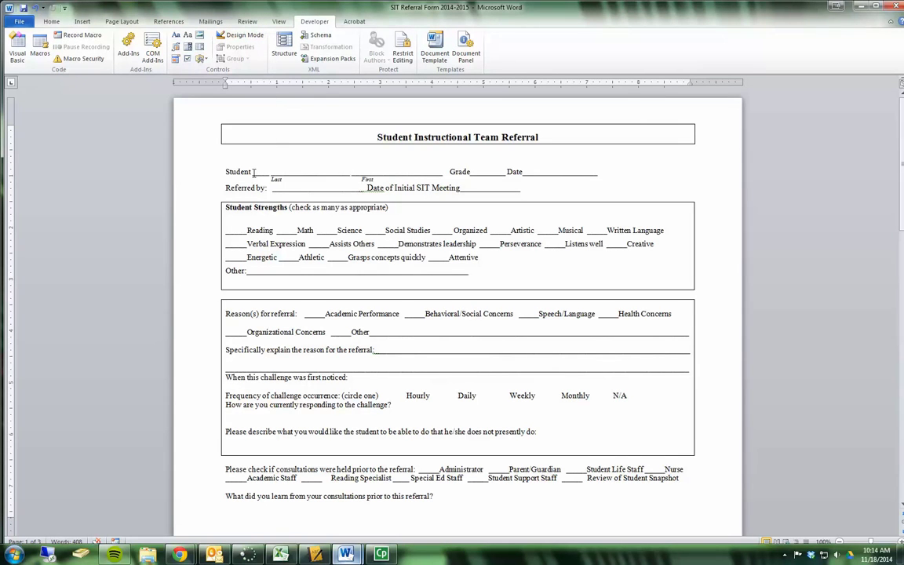
drag(253, 173, 429, 171)
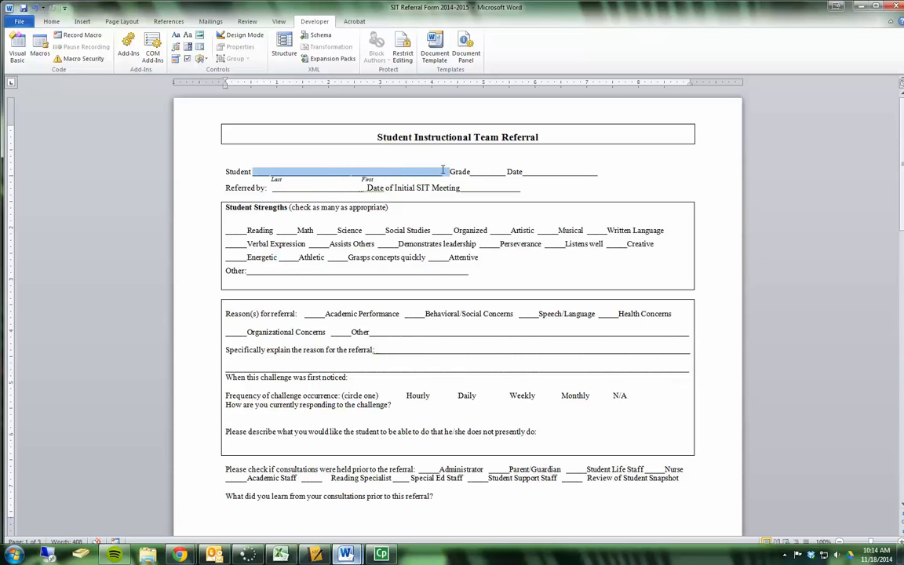
key(Delete)
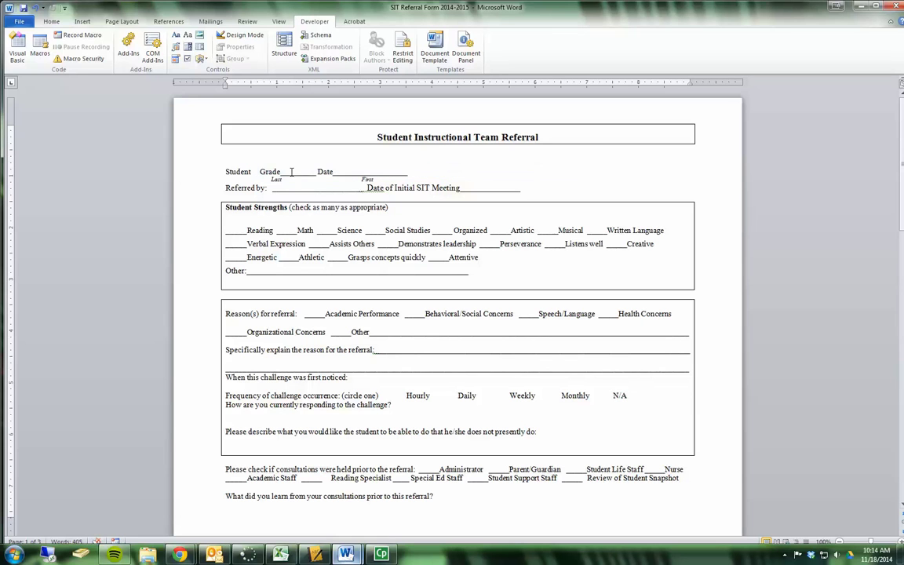
drag(284, 174, 368, 172)
key(Delete)
key(Delete)
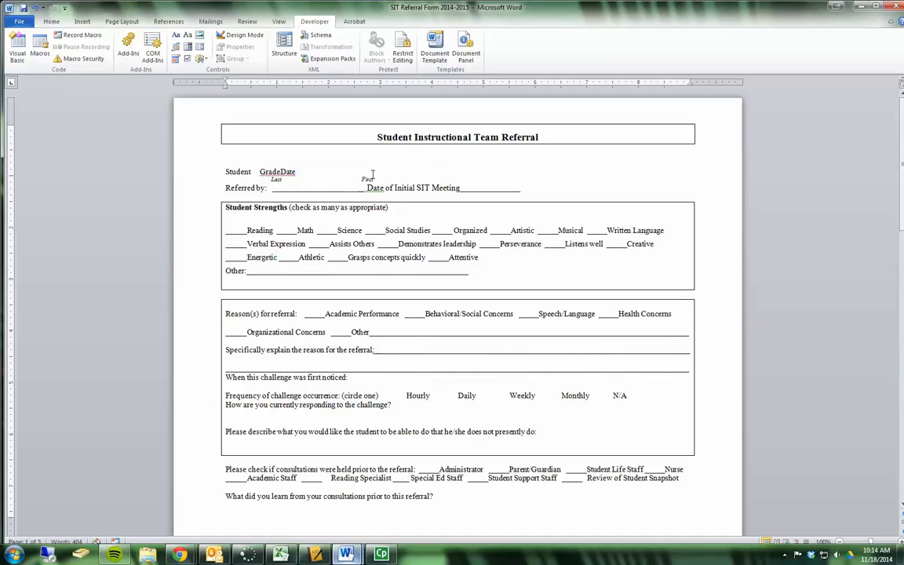
key(BackSpace)
key(BackSpace)
key(BackSpace)
key(BackSpace)
key(BackSpace)
key(Delete)
Step: Add colons after Grade and Date, removing the extra space between them
click(308, 173)
text(:)
key(Left)
key(Left)
key(Left)
key(Left)
key(Left)
key(BackSpace)
text(:)
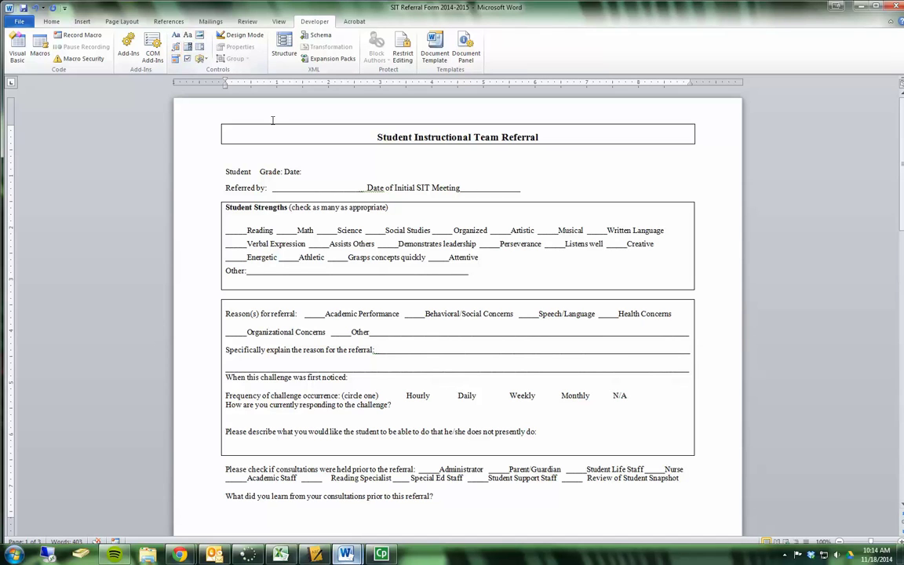
Step: Change the Student label to 'Student Last Name:' with the insertion point after the colon
click(251, 171)
text(:)
key(Left)
key(Left)
text(Last )
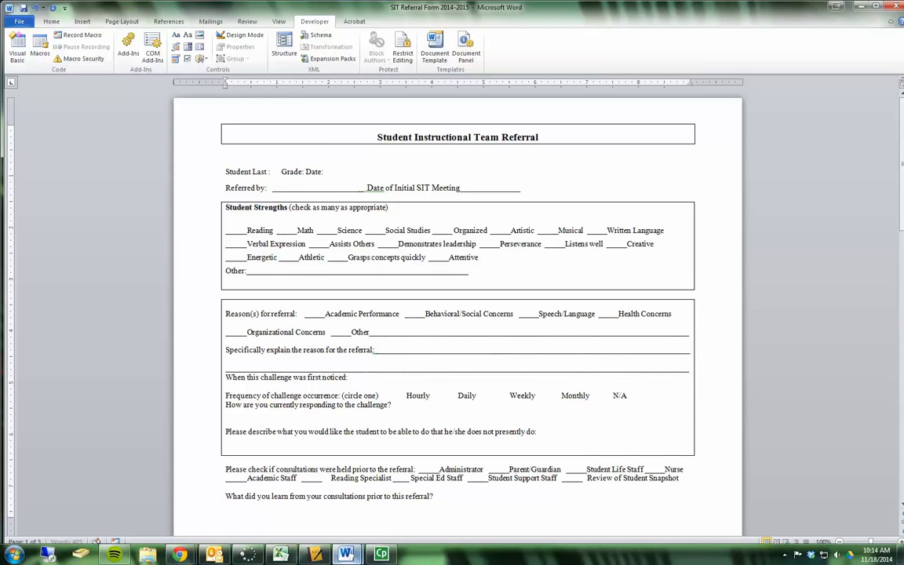
text(Name)
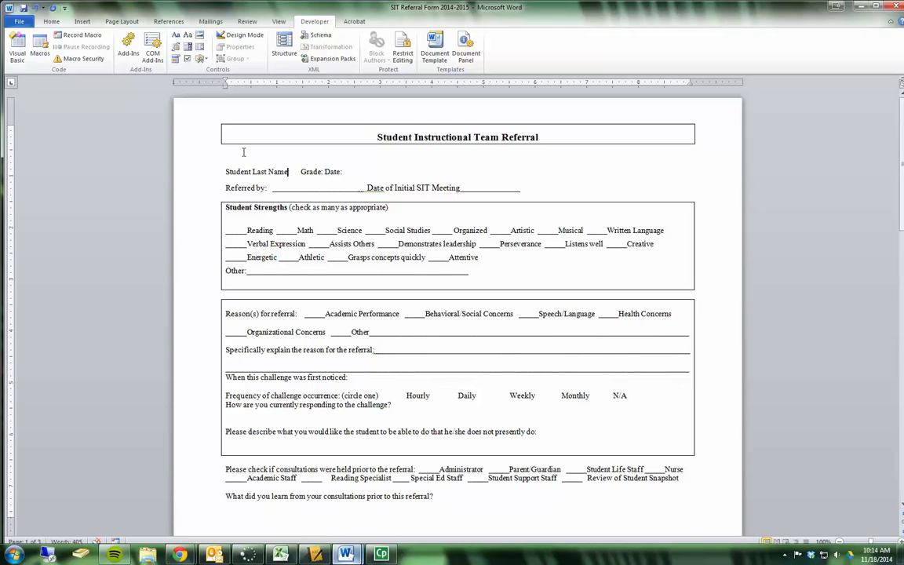
key(Right)
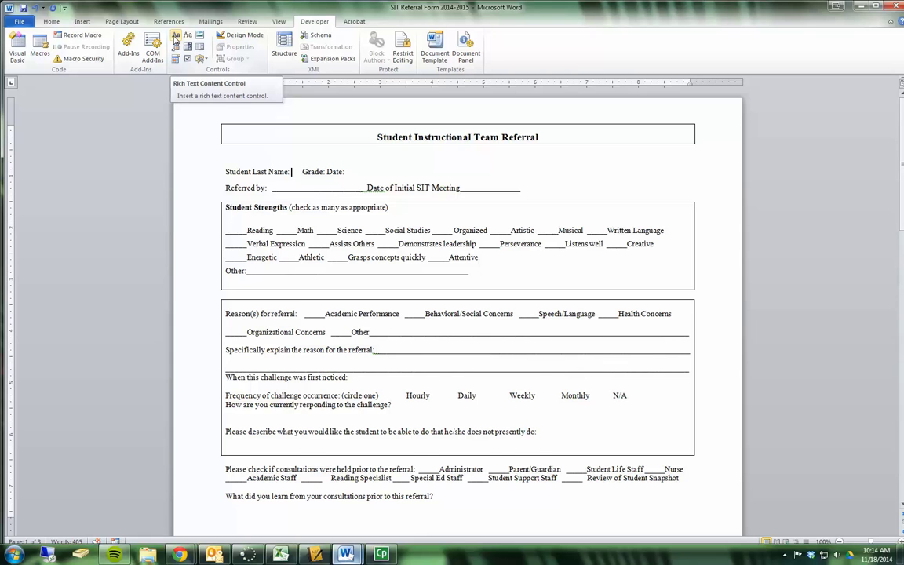
Step: Insert a rich text content control and change its placeholder to 'Enter Last Name' in Design Mode
click(175, 37)
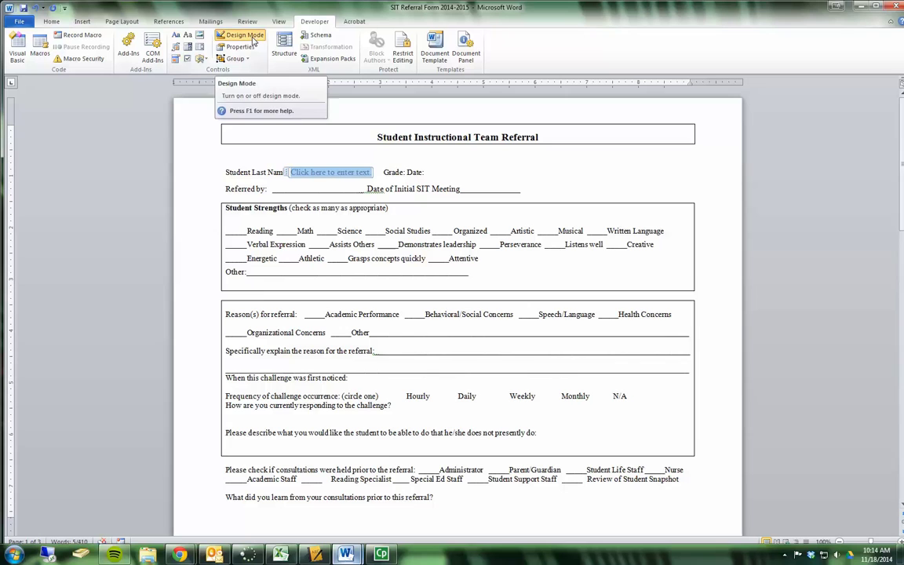
click(252, 38)
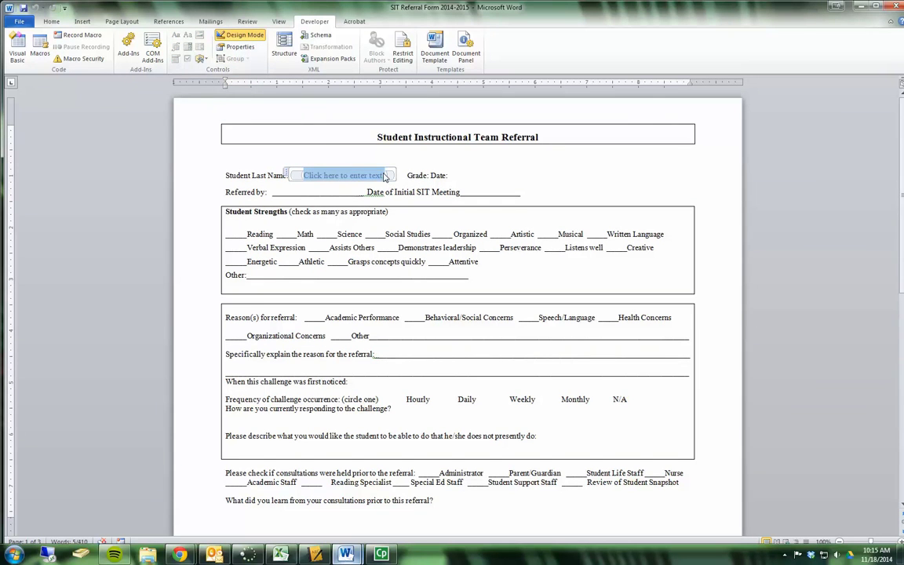
click(405, 161)
key(BackSpace)
key(BackSpace)
key(BackSpace)
key(BackSpace)
key(BackSpace)
key(BackSpace)
key(BackSpace)
key(BackSpace)
key(BackSpace)
key(BackSpace)
key(BackSpace)
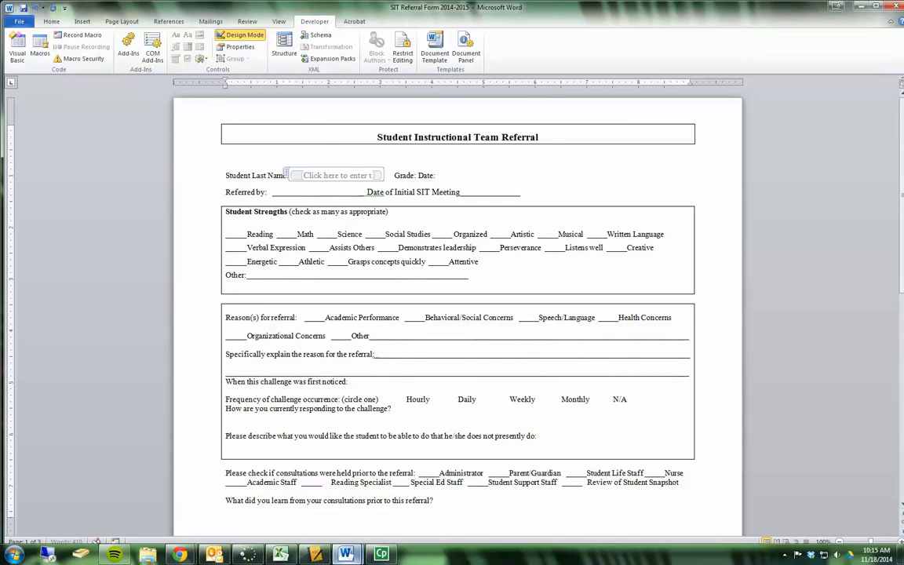
key(BackSpace)
key(BackSpace)
key(BackSpace)
key(BackSpace)
key(BackSpace)
key(BackSpace)
key(BackSpace)
key(BackSpace)
key(BackSpace)
key(BackSpace)
key(BackSpace)
key(BackSpace)
key(BackSpace)
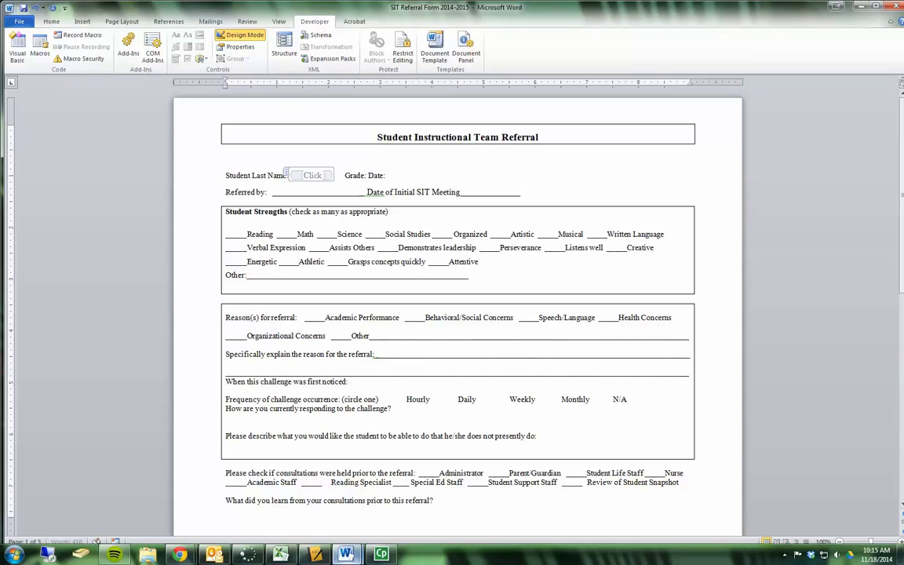
text(Enter Last Name)
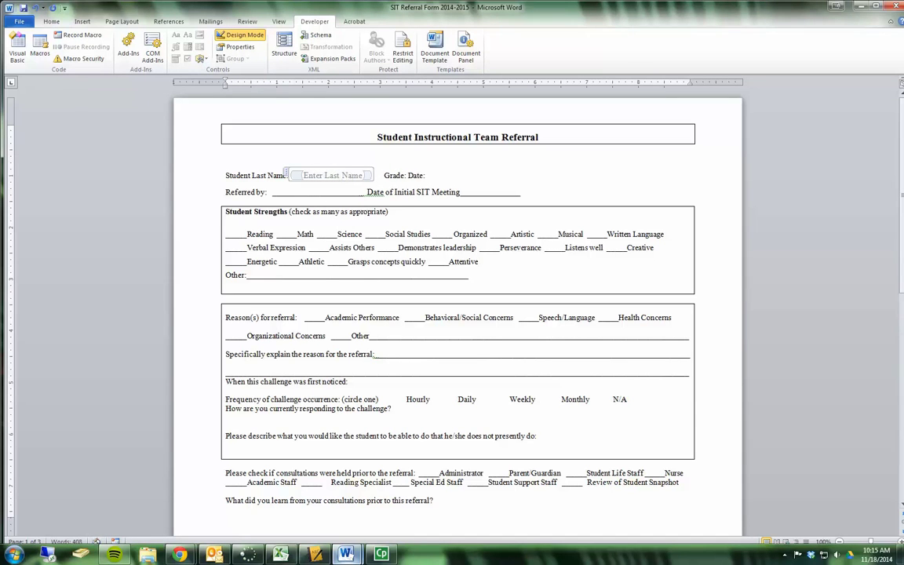
click(393, 161)
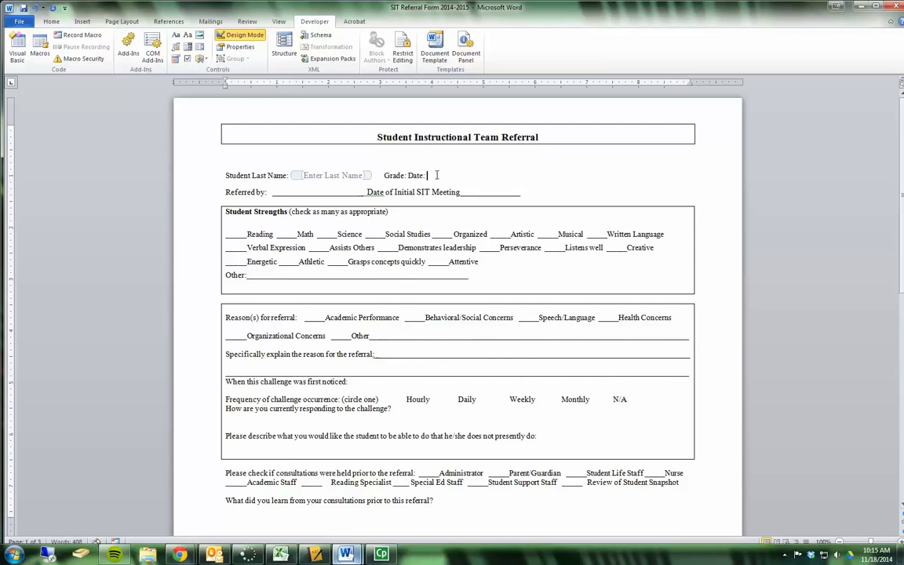
click(243, 34)
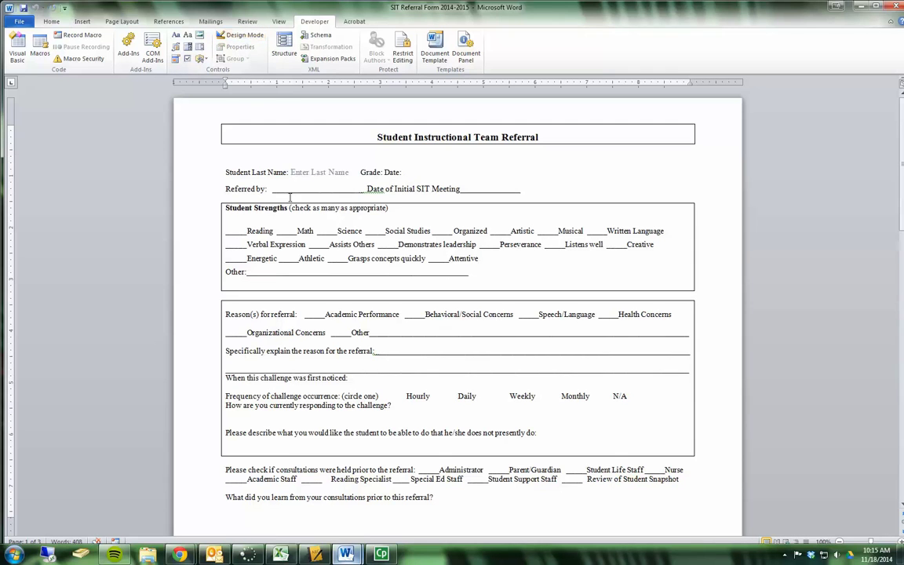
Step: Title the field 'Last Name', make it undeletable, and confirm it resists deletion
click(305, 174)
click(223, 46)
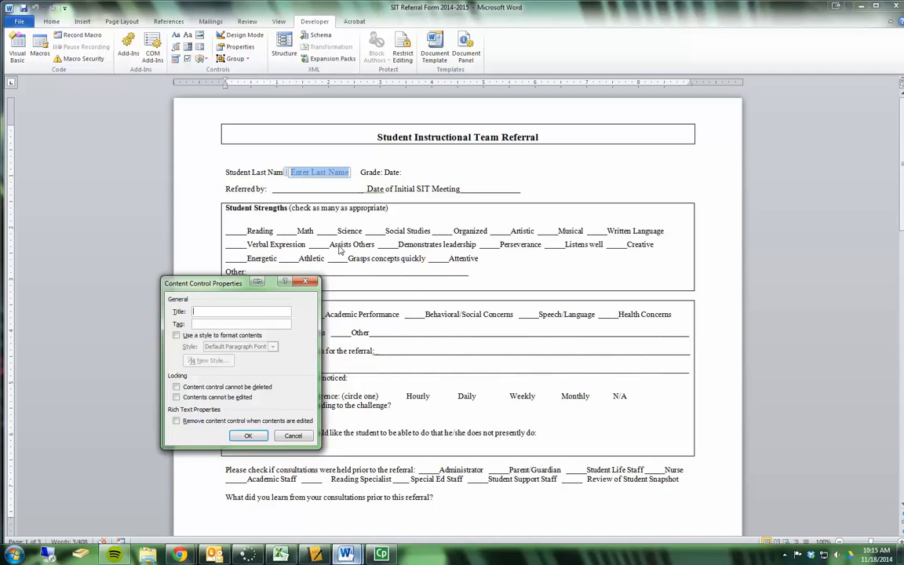
click(235, 311)
text(Last Name)
click(176, 386)
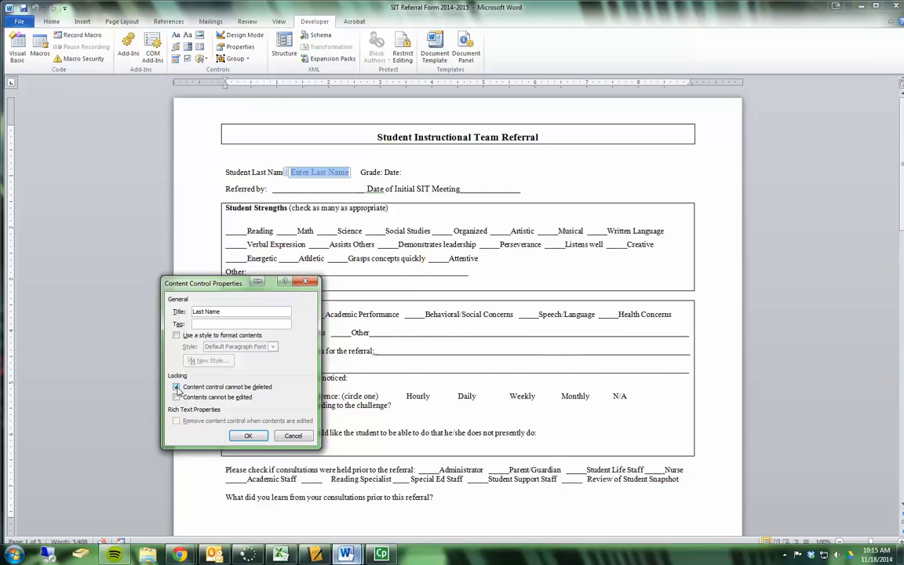
click(247, 435)
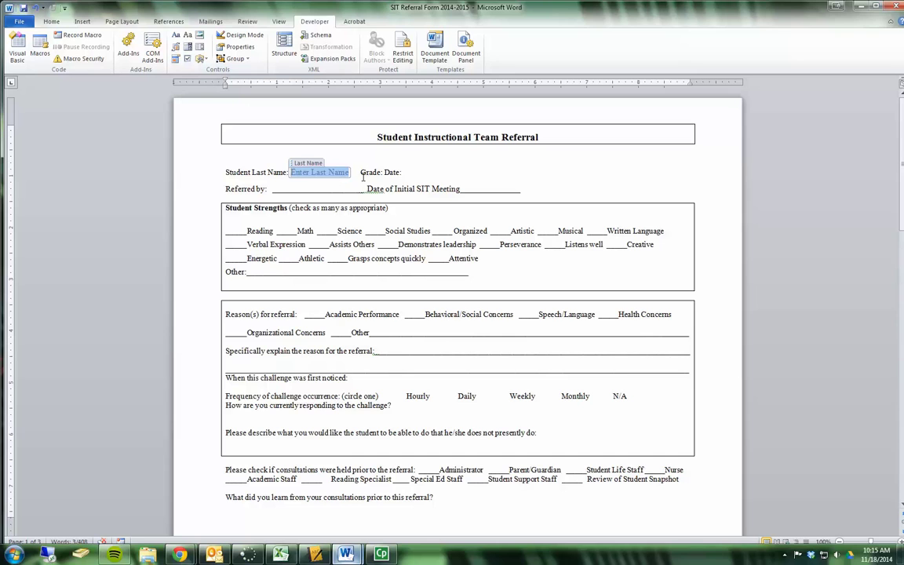
click(300, 163)
key(Delete)
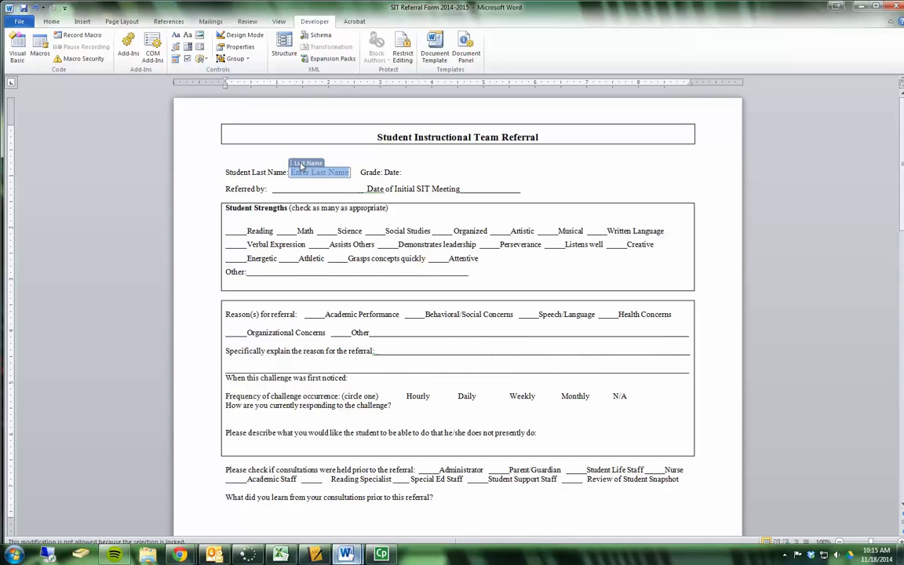
Step: Insert a tab before Date to widen the gap from Grade
click(363, 172)
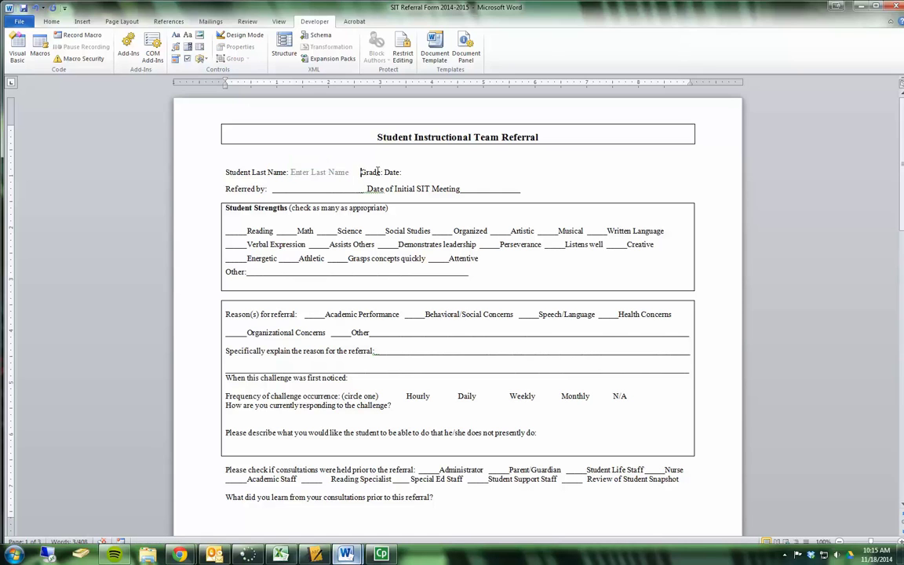
click(384, 172)
key(Tab)
key(Tab)
Step: Insert a drop-down list after 'Grade:' offering the choices 6, 7 and 8
click(384, 172)
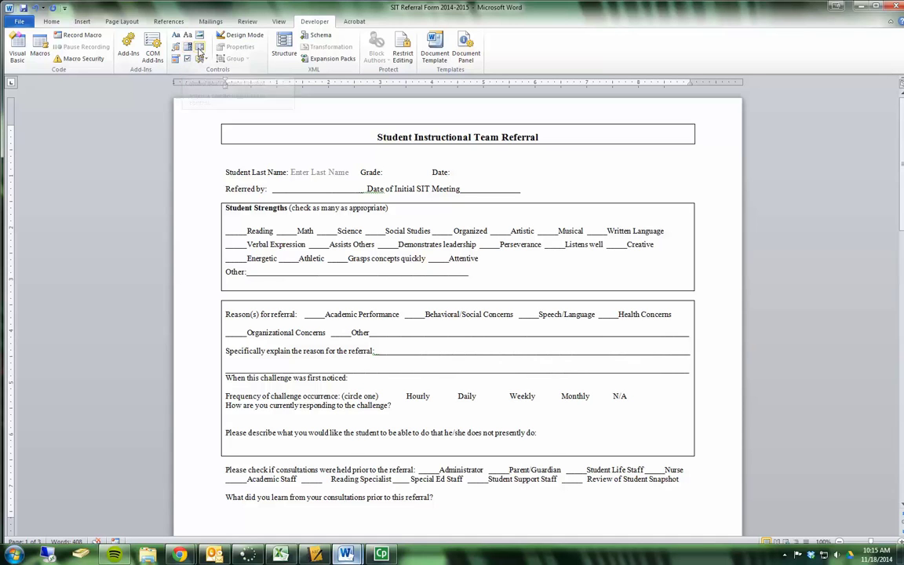
click(199, 51)
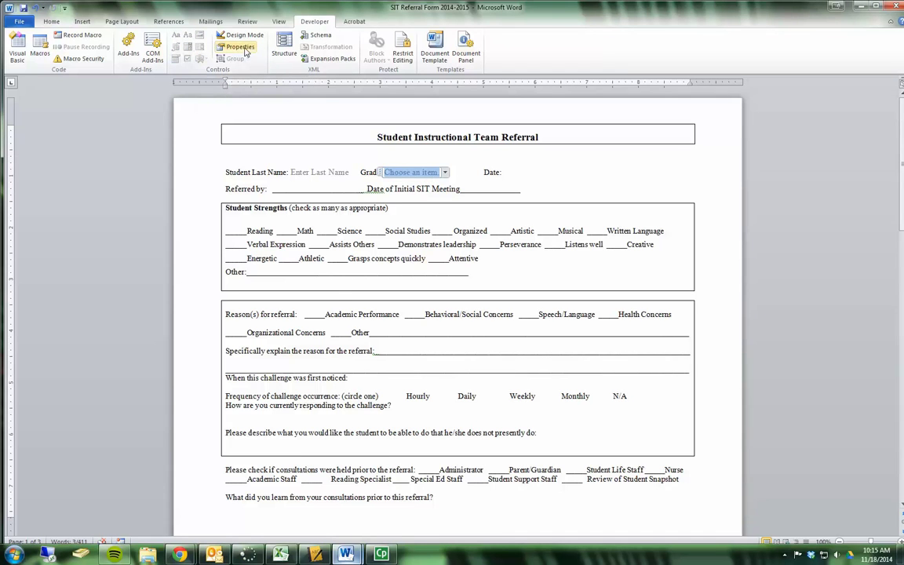
click(227, 47)
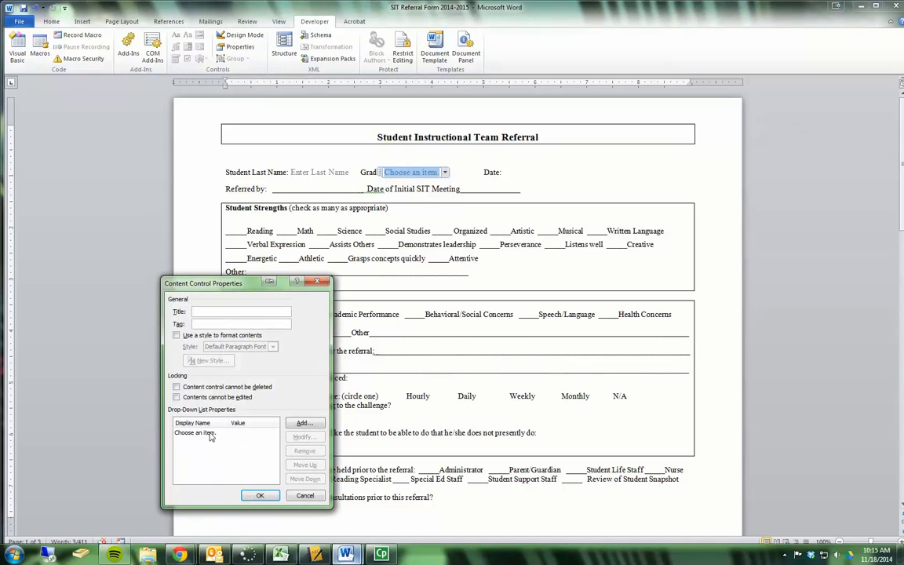
click(304, 423)
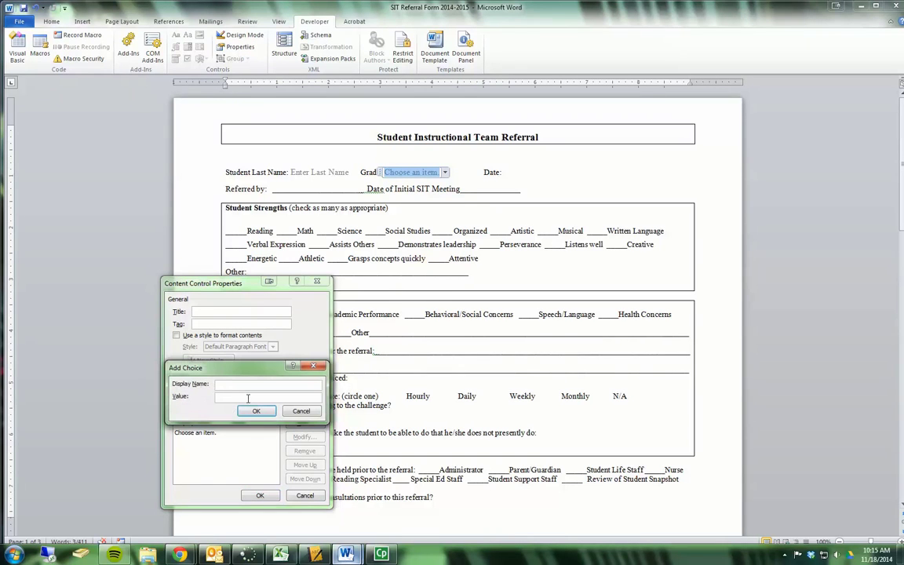
text(6)
click(255, 410)
click(302, 423)
text(7)
click(255, 410)
click(302, 424)
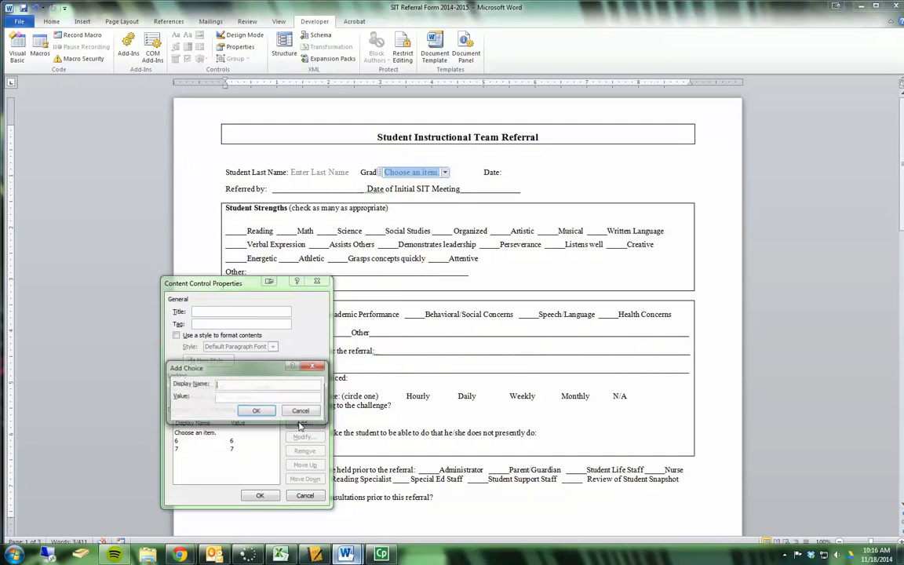
text(8)
click(256, 411)
click(261, 496)
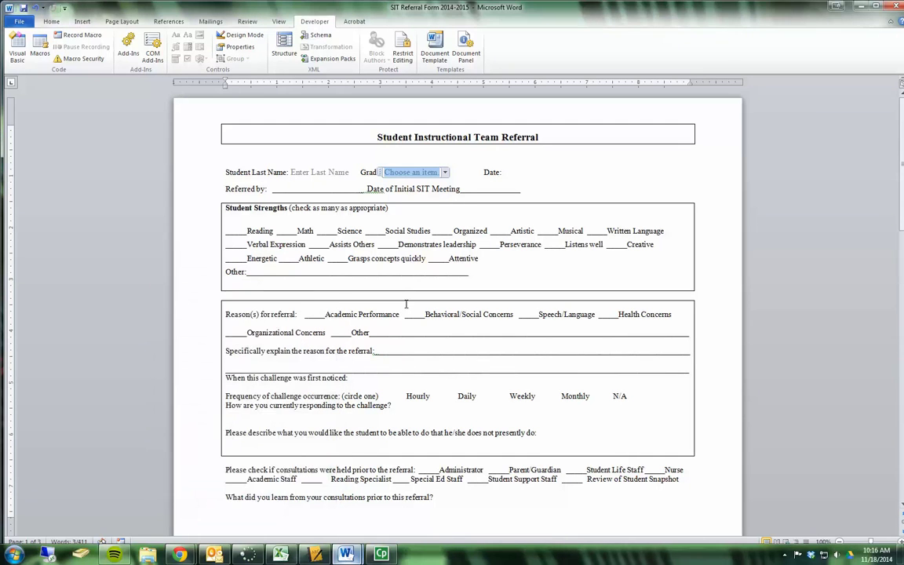
Step: Check the Grade list's choices, then make its contents non-editable
click(404, 166)
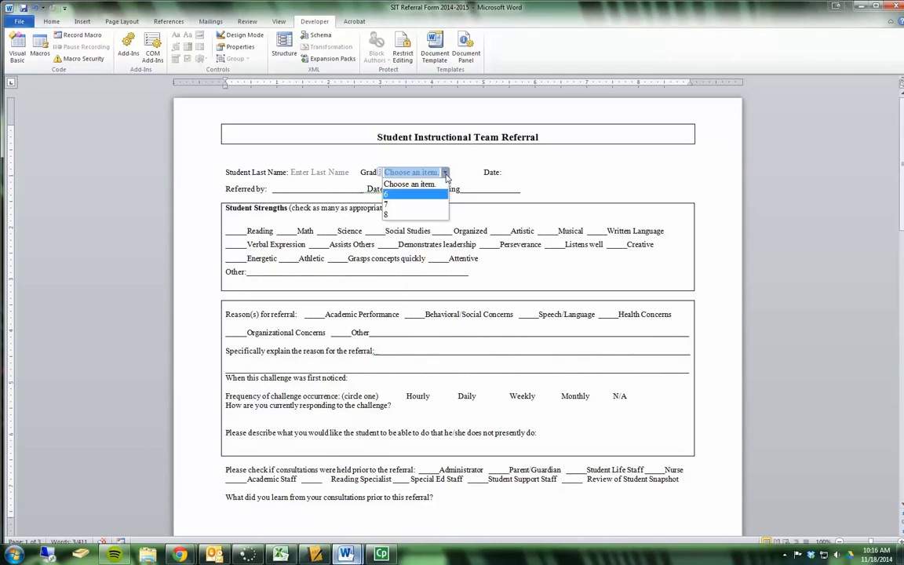
click(436, 183)
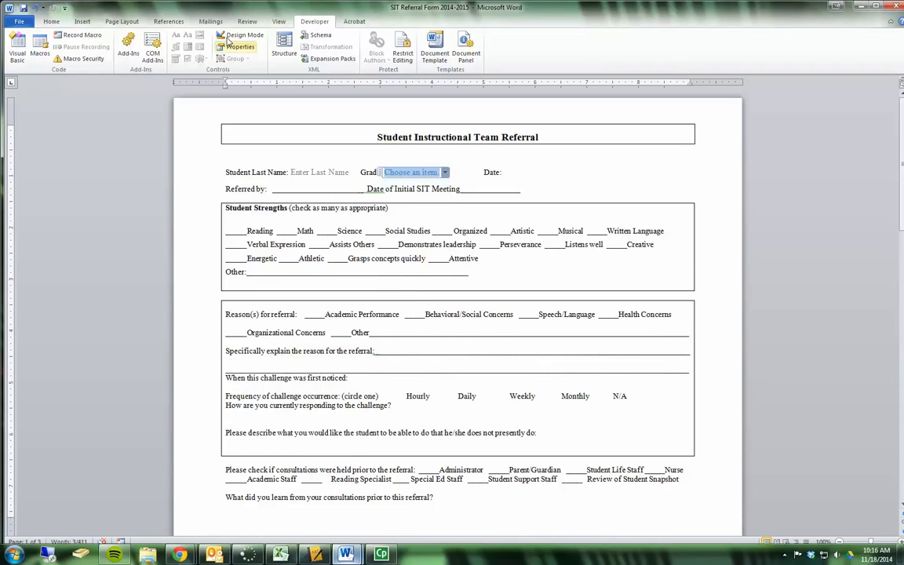
click(237, 46)
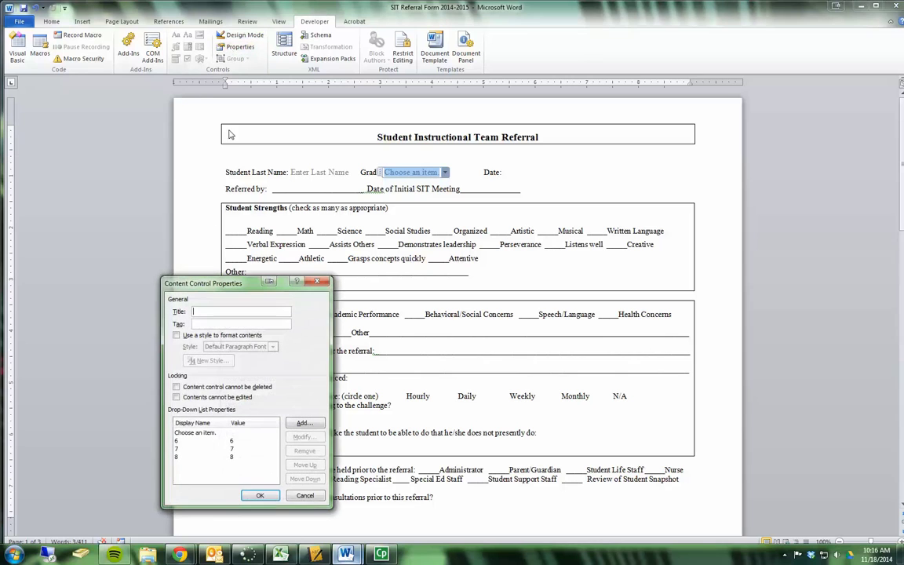
click(176, 398)
click(259, 495)
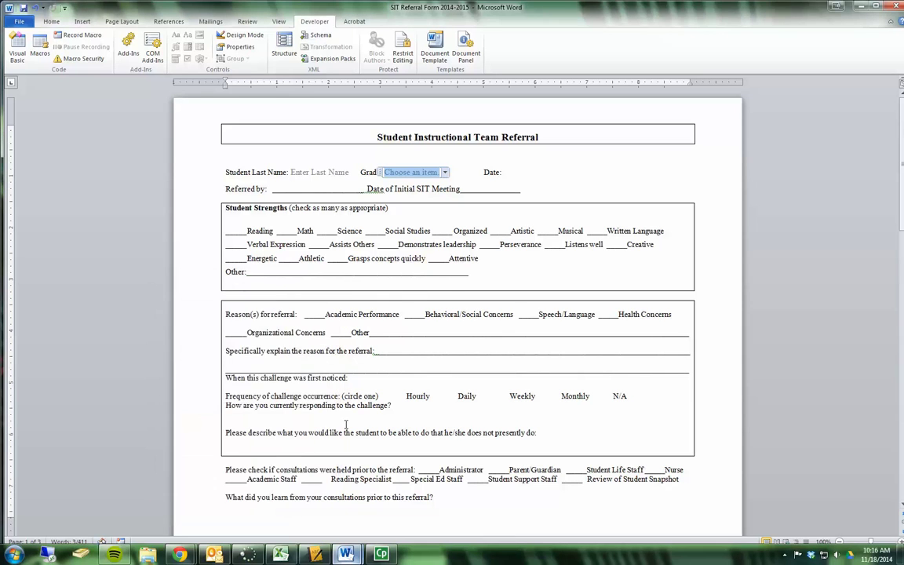
click(513, 173)
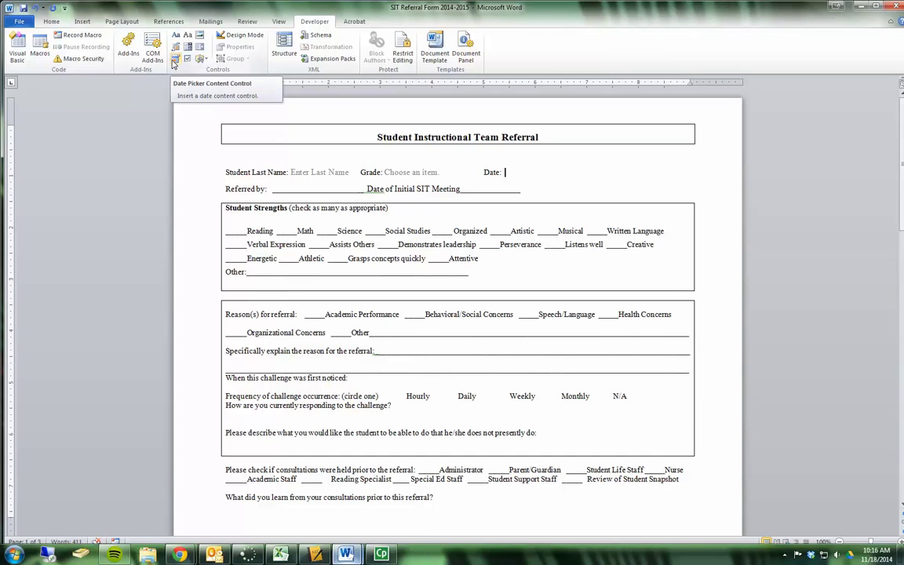
Step: Insert a date picker after 'Date:' titled 'Today's Date' and locked against deletion
click(174, 61)
click(235, 46)
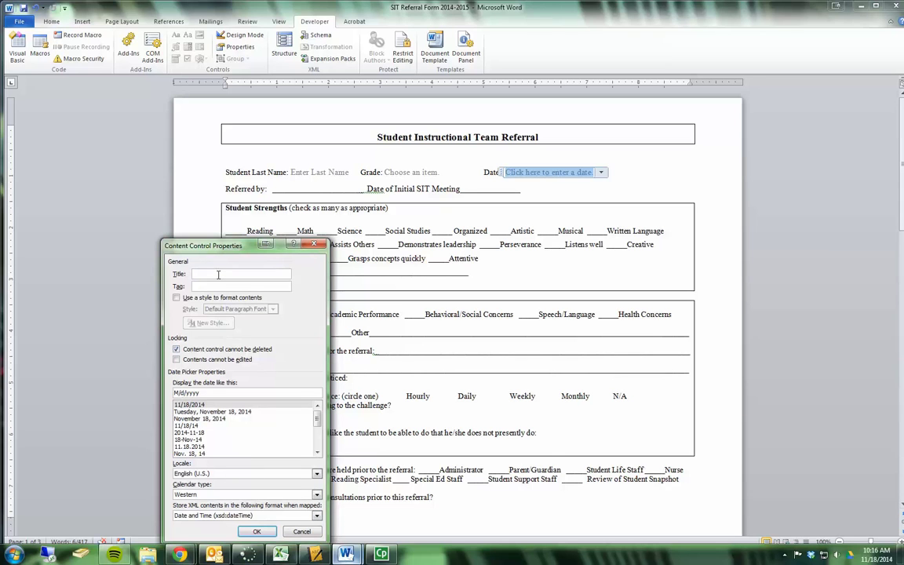
text(oday's Date)
click(257, 531)
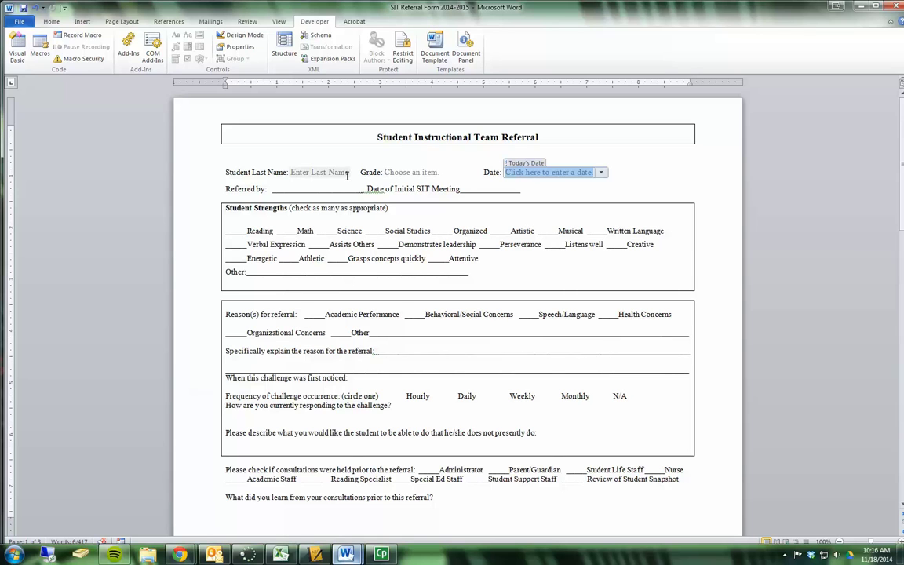
Step: Delete the underscore blank after Referred by
click(280, 189)
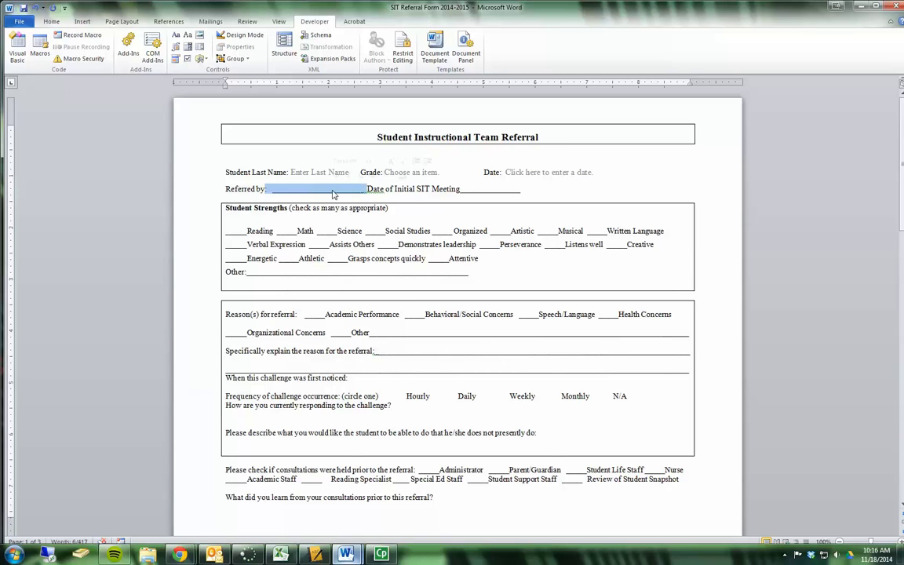
key(shift+End)
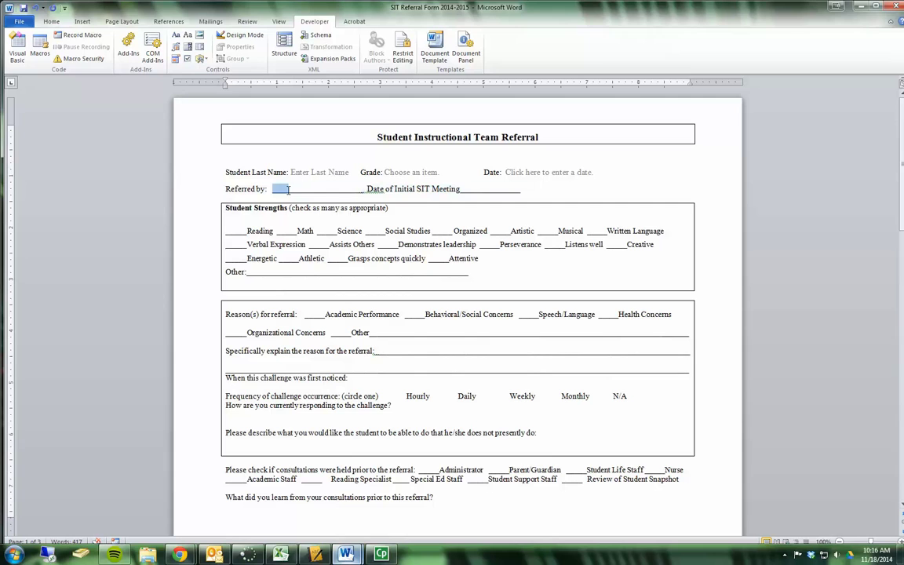
shift+click(360, 189)
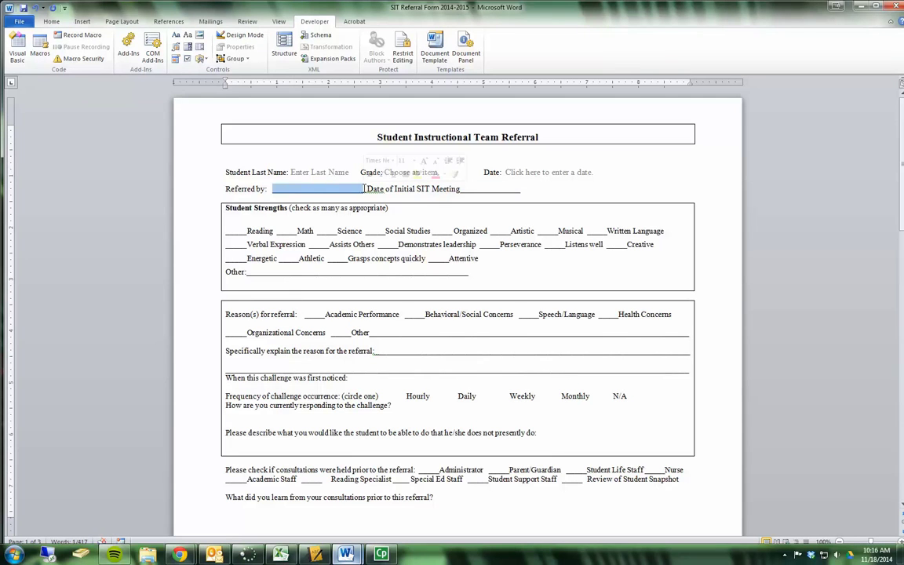
key(Delete)
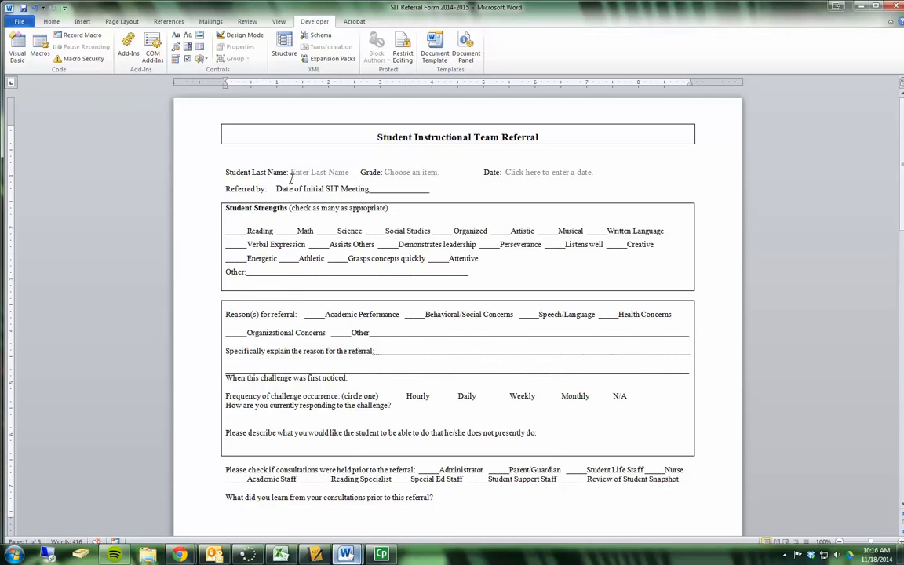
Step: Replace the blanks before Reading and Math with check box content controls
drag(246, 230, 227, 230)
click(298, 218)
text(X)
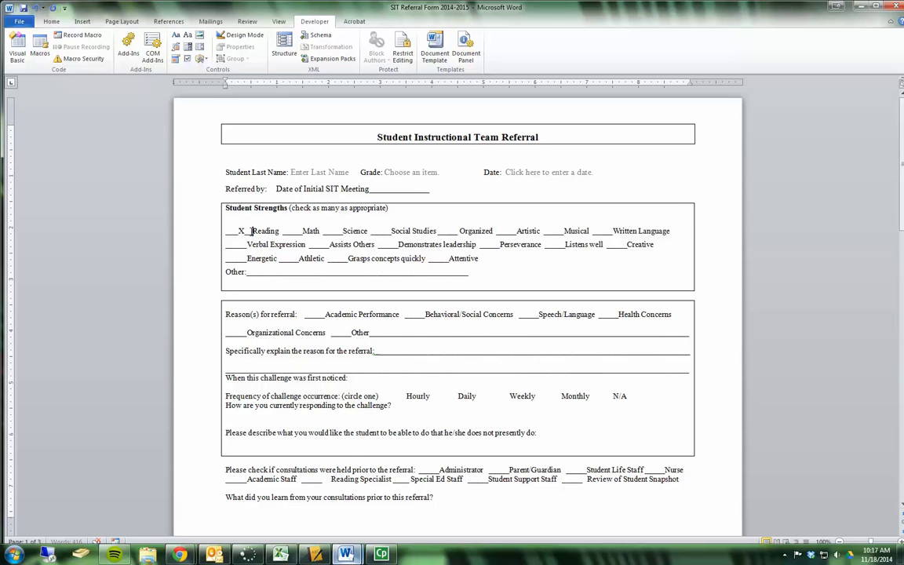
drag(225, 231, 251, 230)
key(Delete)
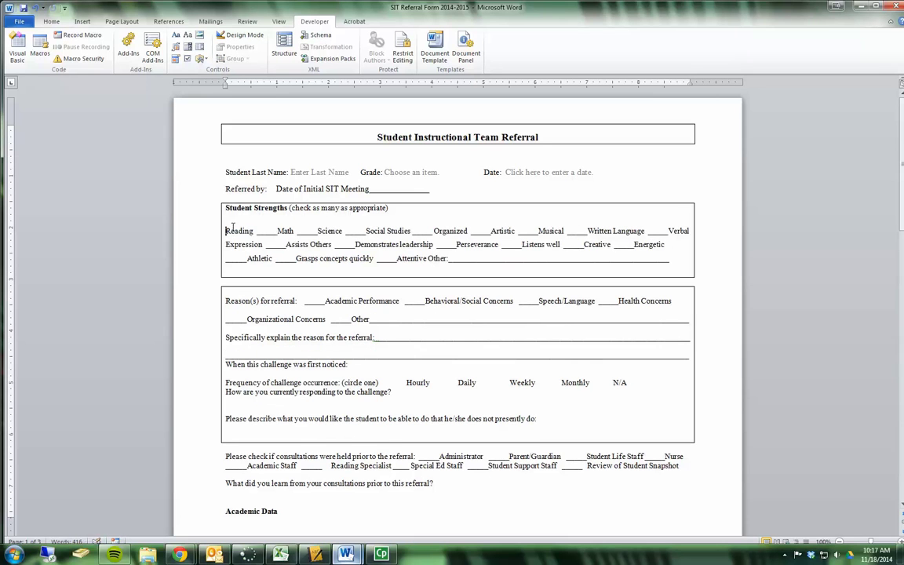
click(187, 61)
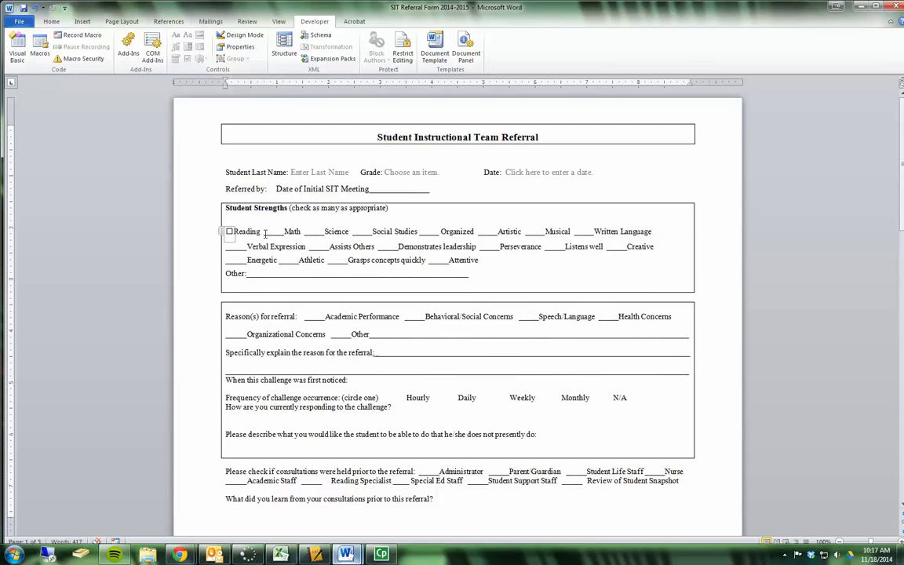
drag(264, 232, 283, 231)
key(Delete)
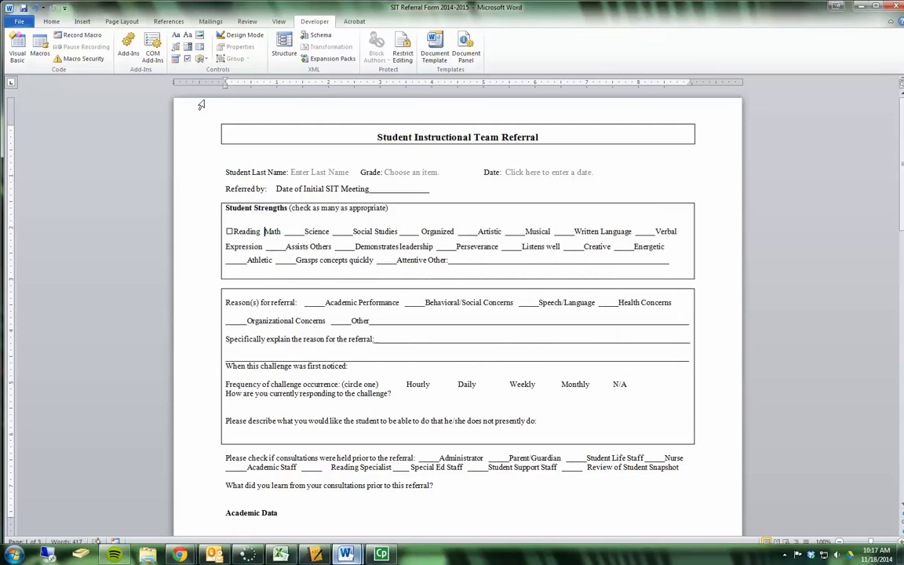
click(187, 47)
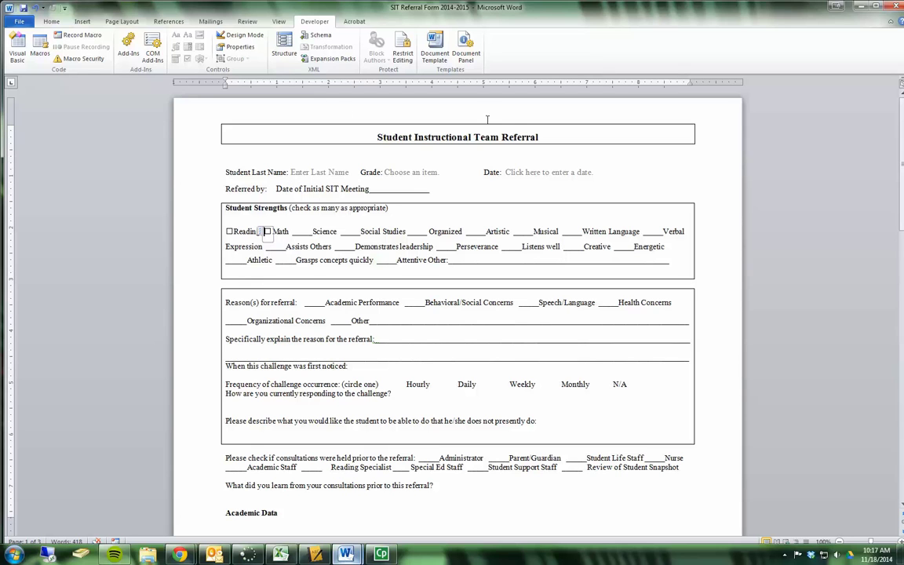
Step: Restrict editing to Filling in forms and enforce protection without a password
click(405, 50)
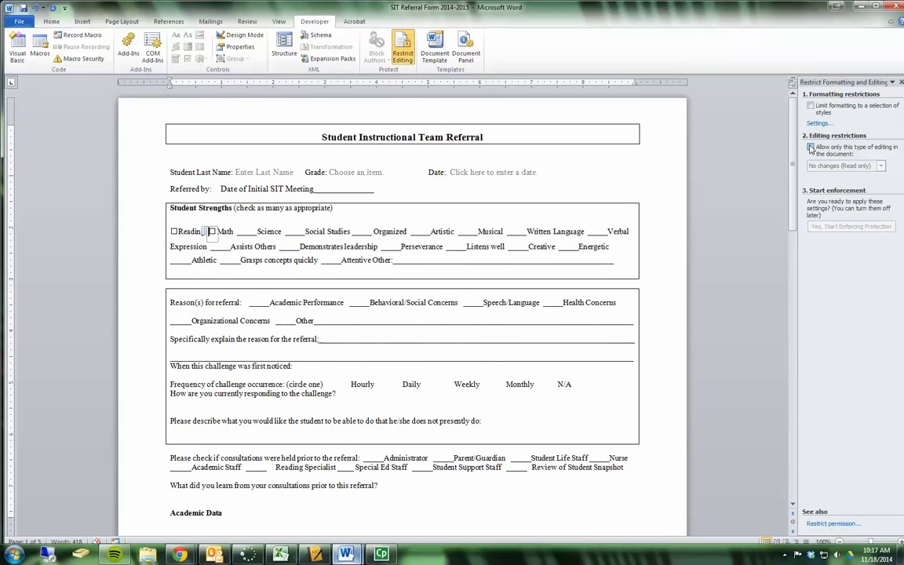
click(811, 148)
click(881, 166)
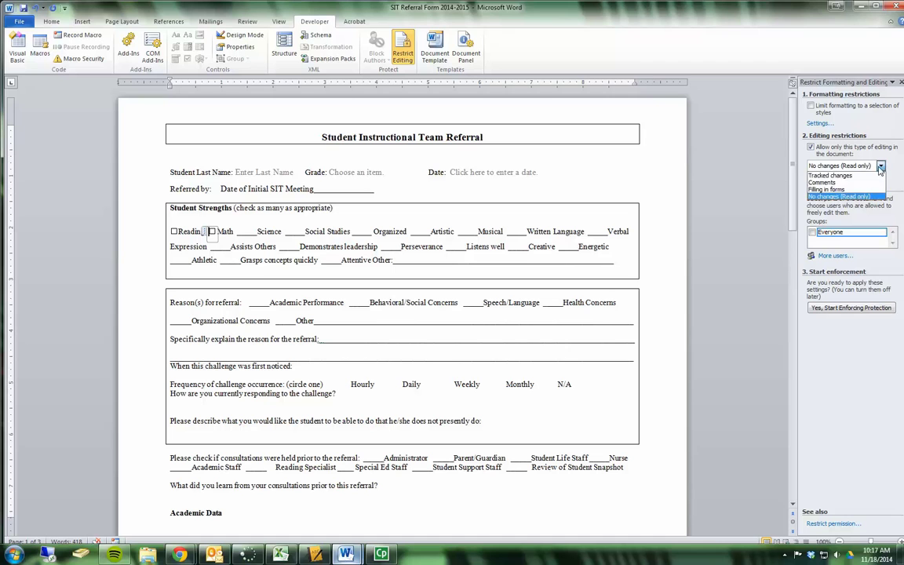
click(866, 189)
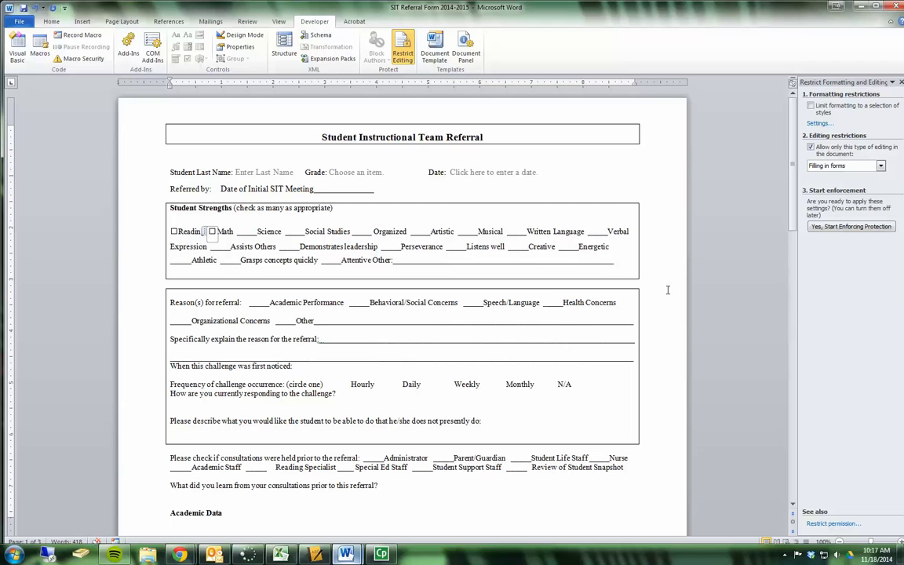
click(836, 228)
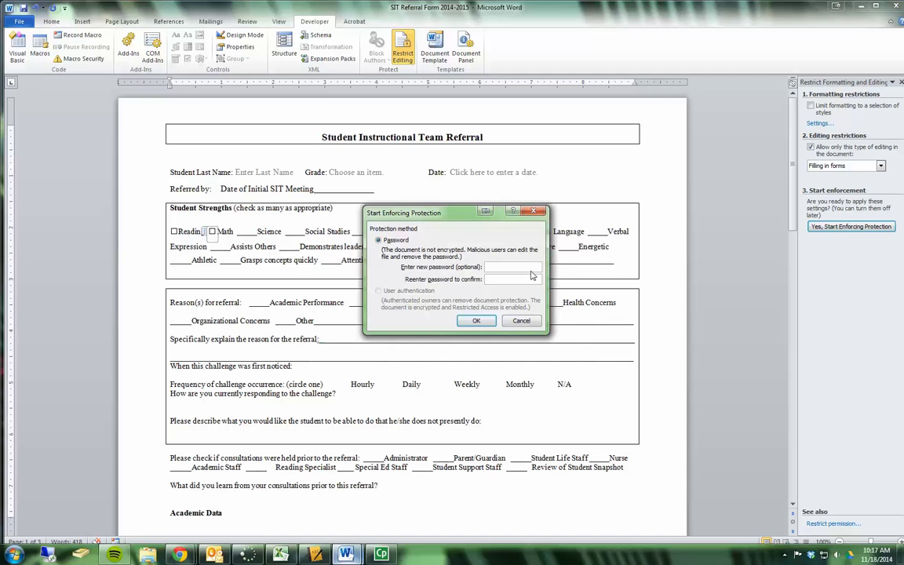
click(480, 322)
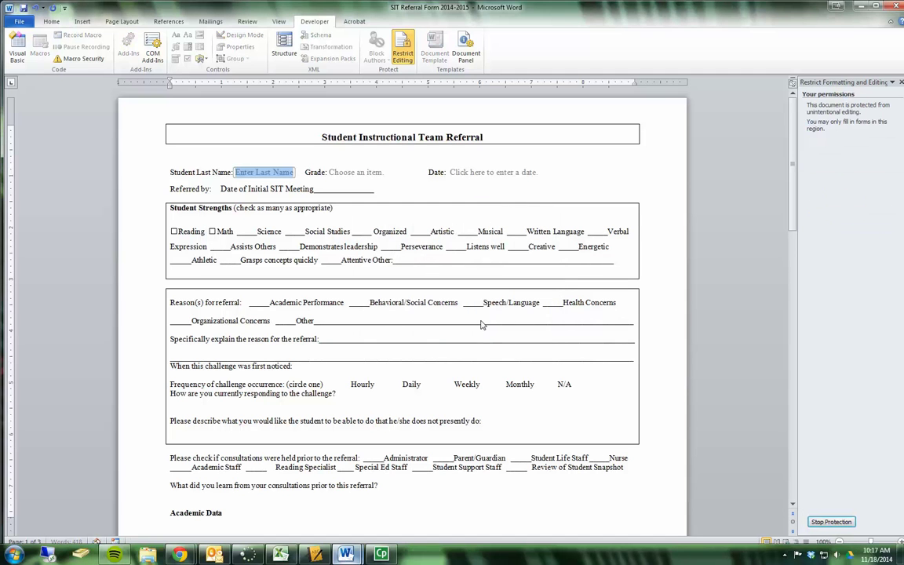
scroll(353, 217, down, 5)
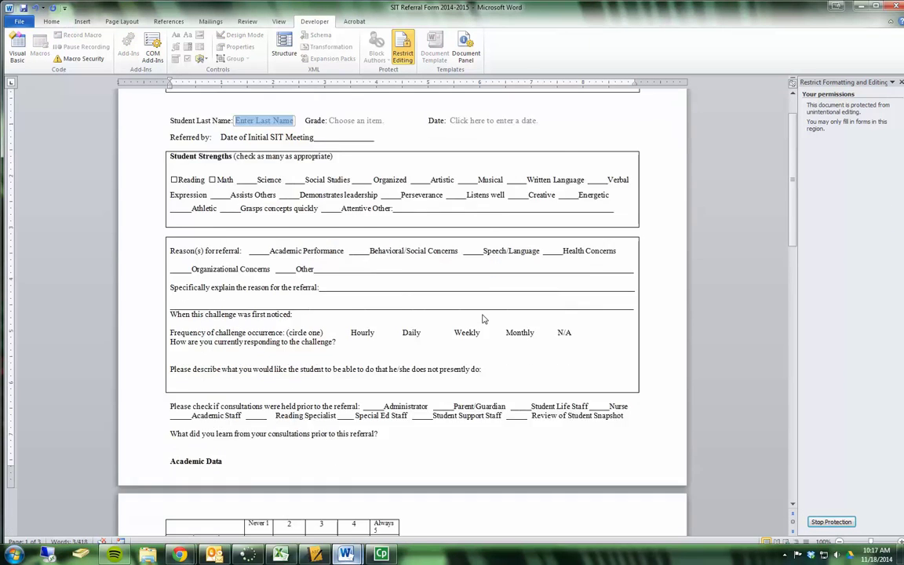
scroll(352, 217, down, 6)
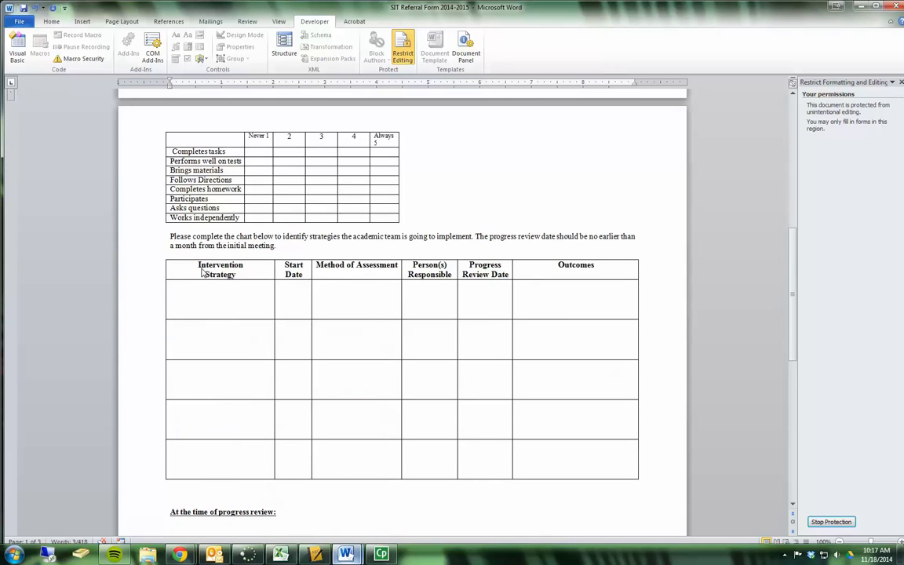
scroll(395, 293, down, 1)
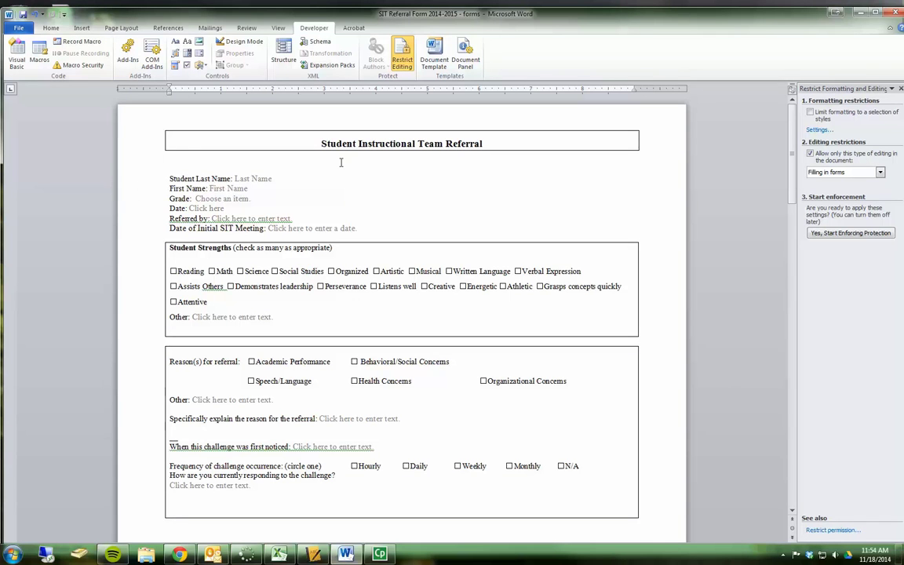
Step: Join Last Name, First Name and Grade onto one tab-spaced line and enter sample last and first names
click(169, 188)
key(BackSpace)
key(Tab)
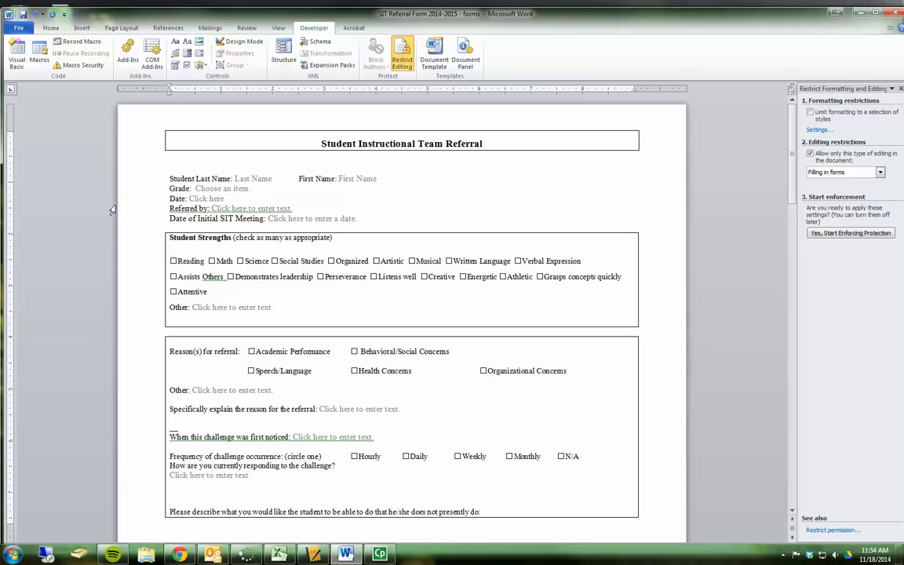
key(BackSpace)
key(Tab)
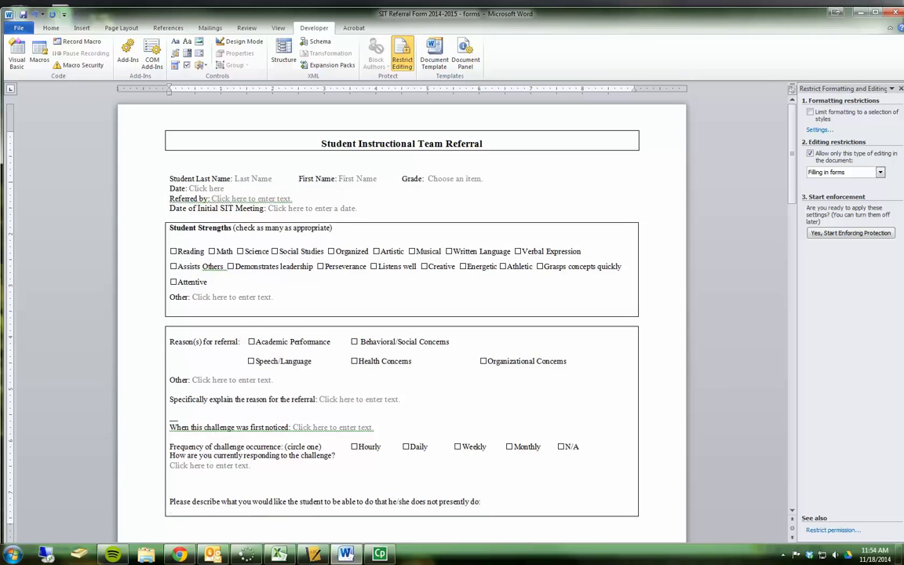
click(251, 178)
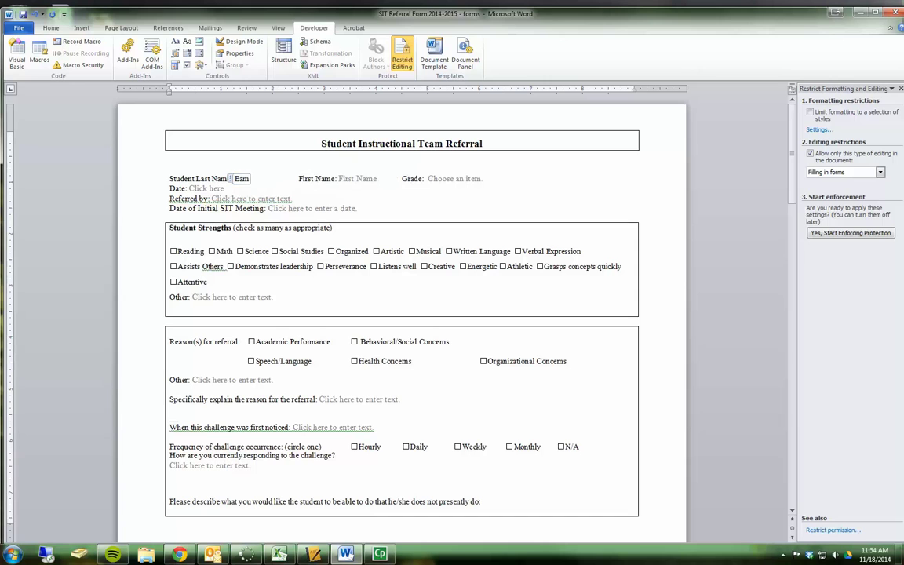
click(375, 179)
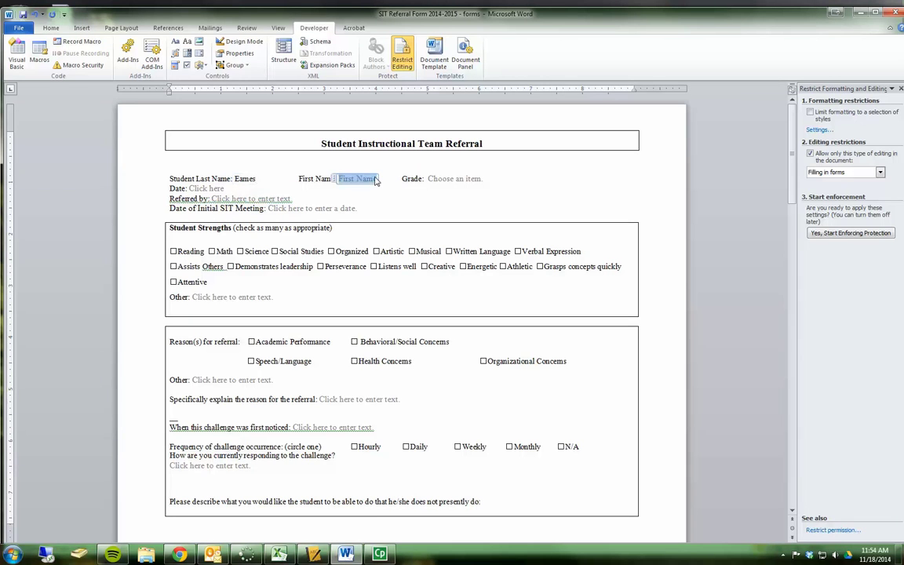
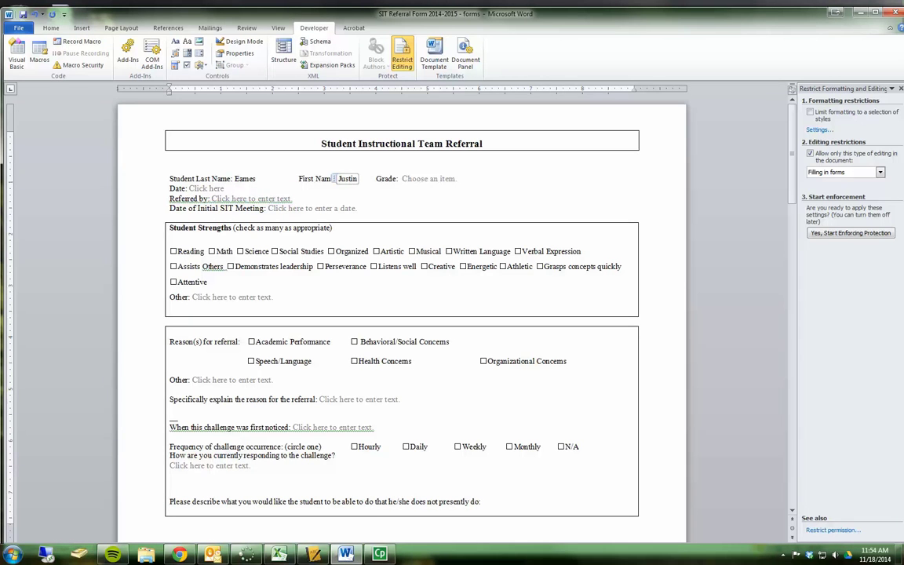
Step: Put First Name and Grade back on their own separate lines
click(297, 179)
key(Return)
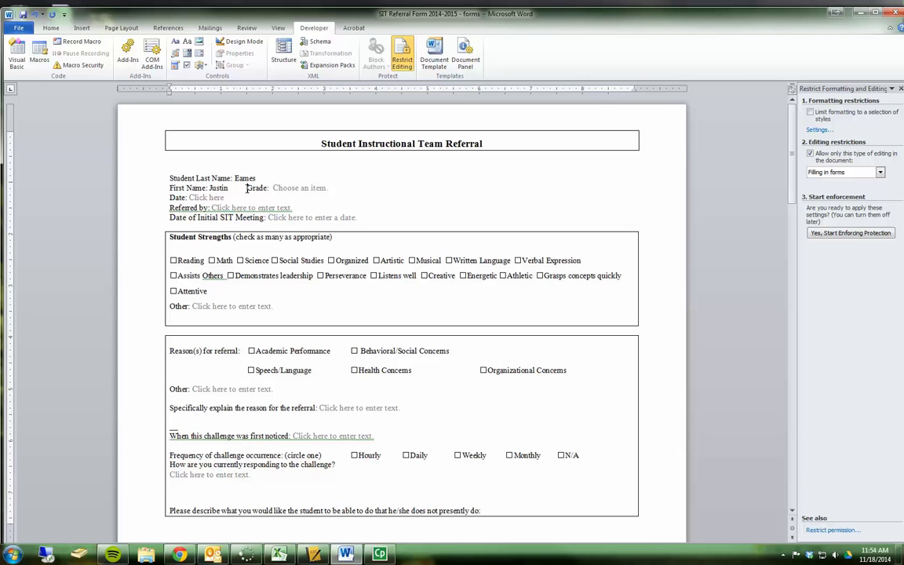
click(247, 188)
key(Return)
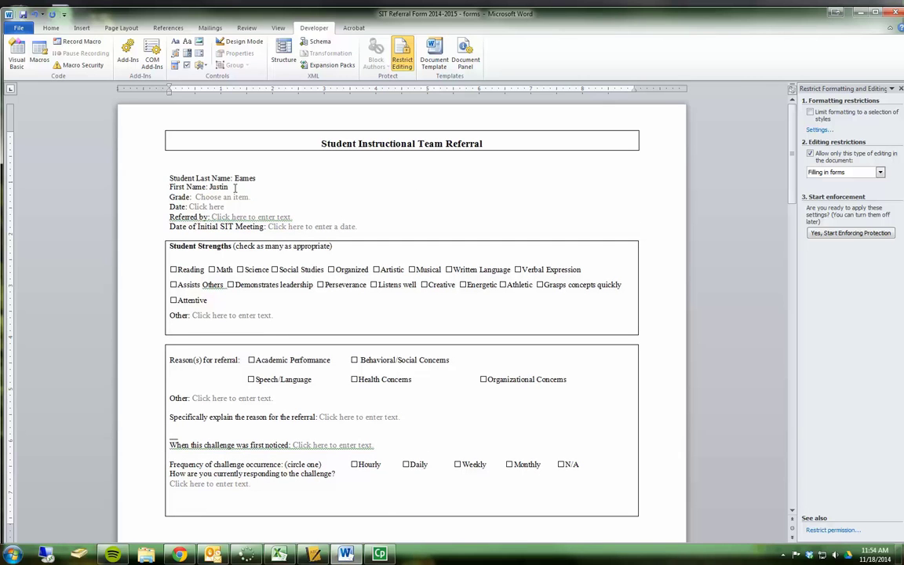
Step: Check the Completes Tasks rating drop-down and select the rating fields through Asks Questions
scroll(235, 189, down, 8)
scroll(234, 189, down, 3)
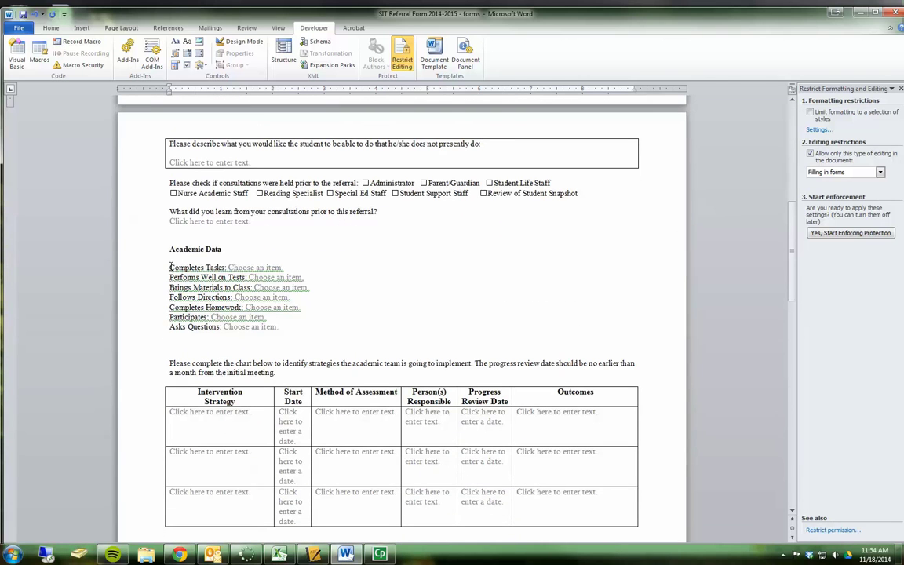
click(274, 268)
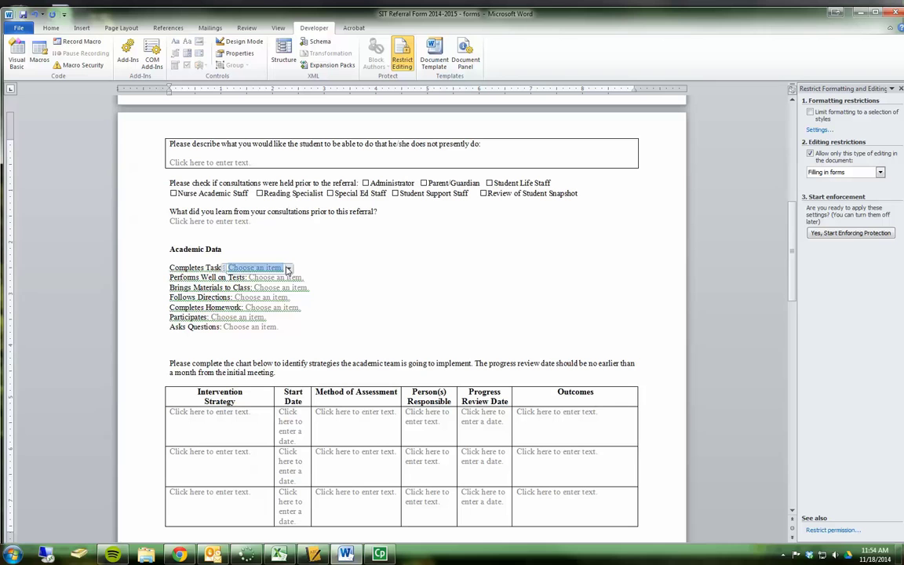
click(287, 268)
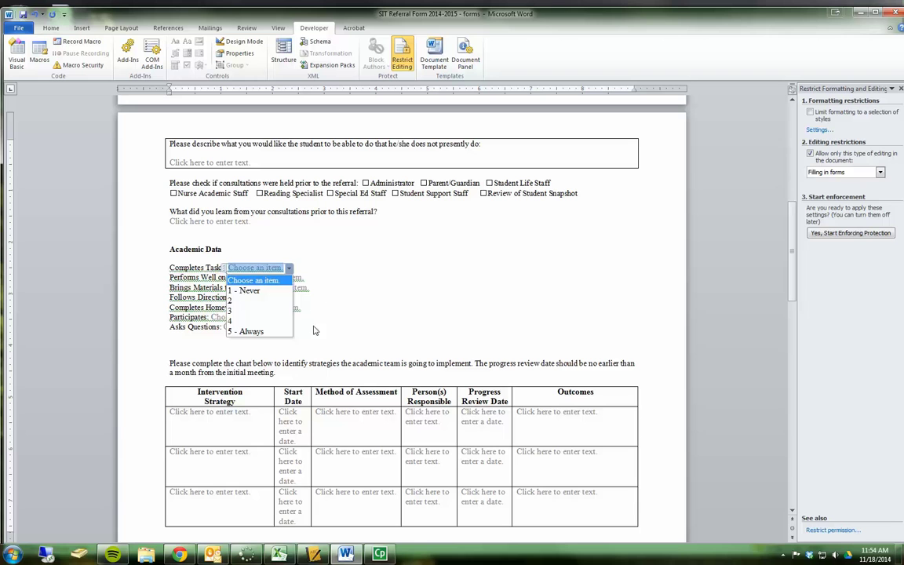
key(Escape)
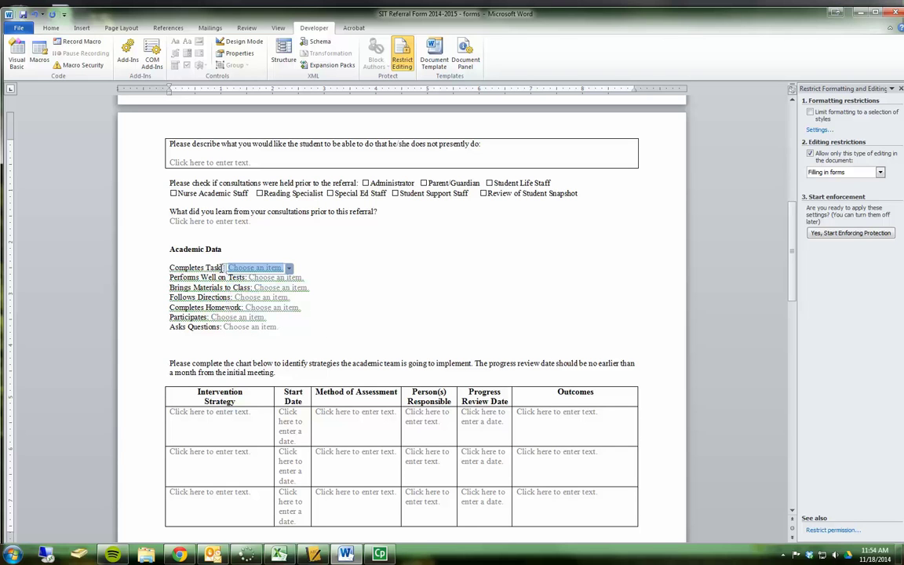
click(223, 269)
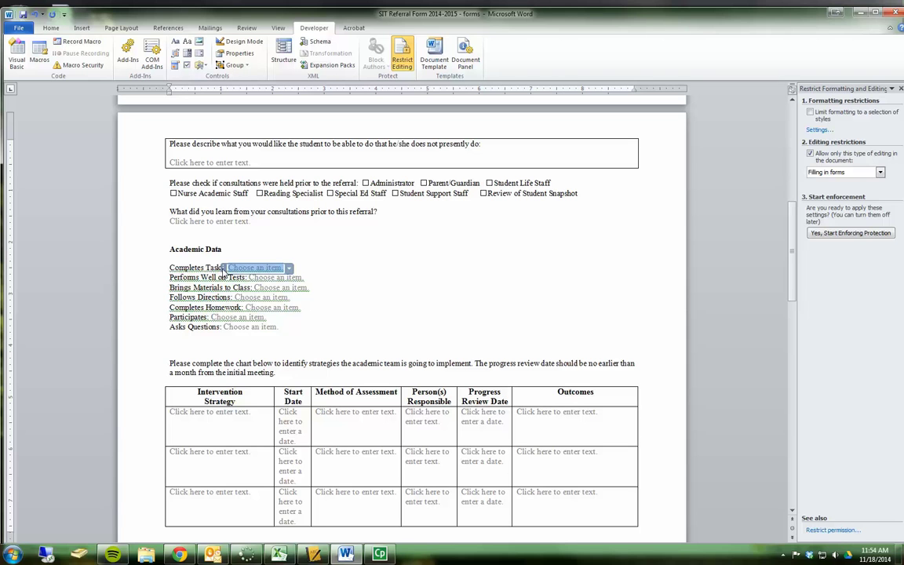
click(290, 327)
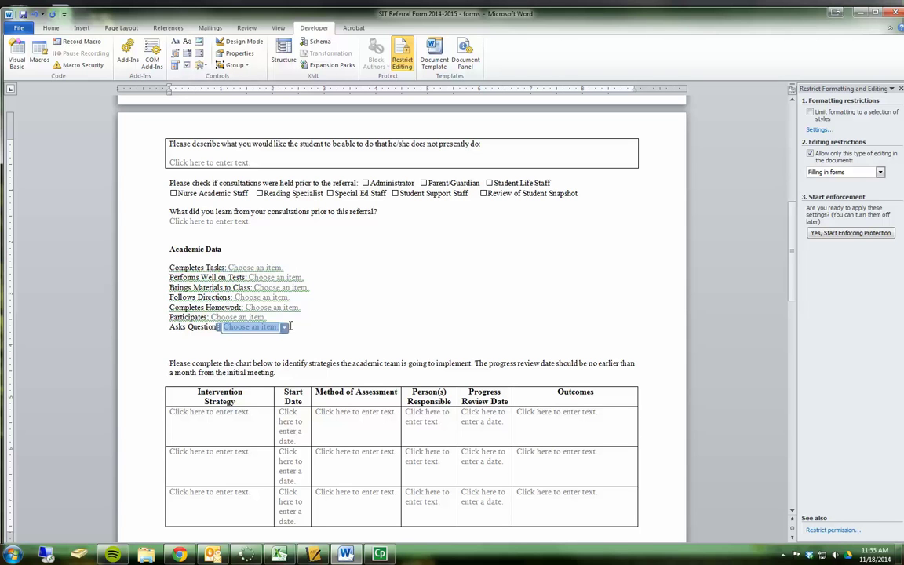
Step: Add a 'Works Independently:' line below Asks Questions with a pasted 1-Never to 5-Always drop-down
click(309, 328)
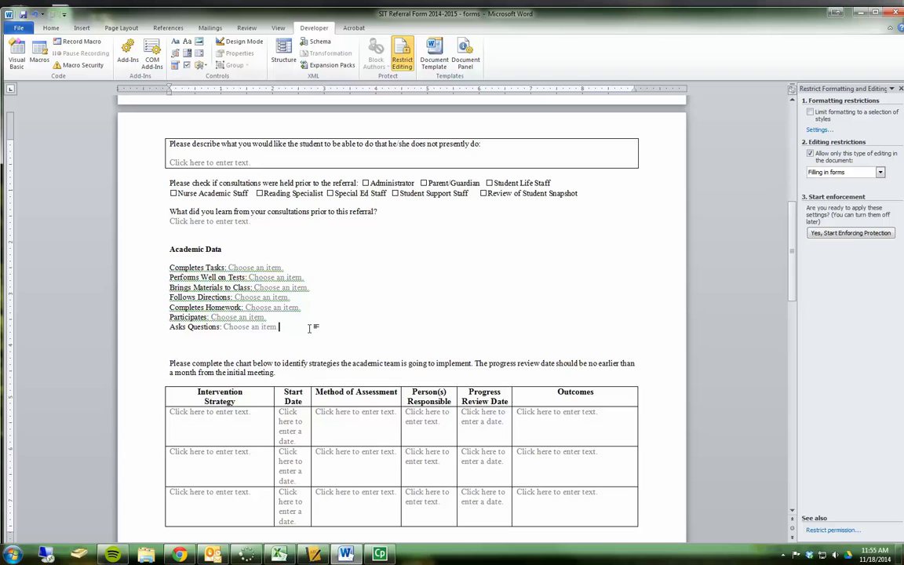
key(Return)
text(Works)
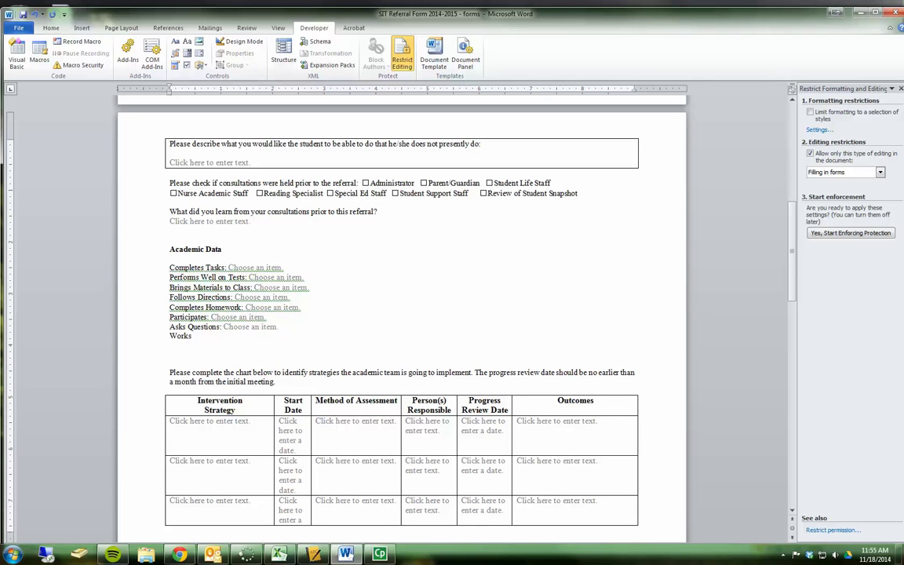
text( indepen)
key(BackSpace)
key(BackSpace)
key(BackSpace)
text(Independently:)
key(ctrl+v)
click(271, 337)
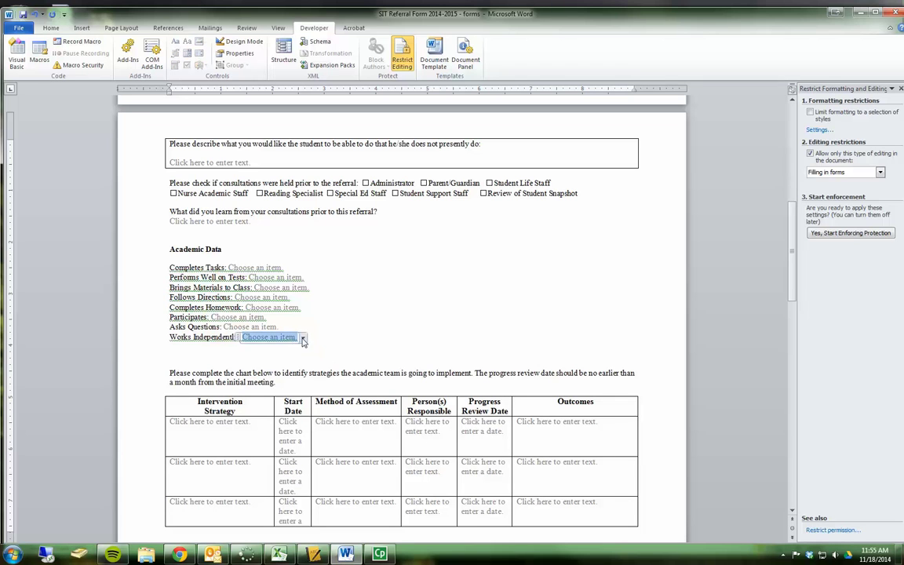
click(303, 339)
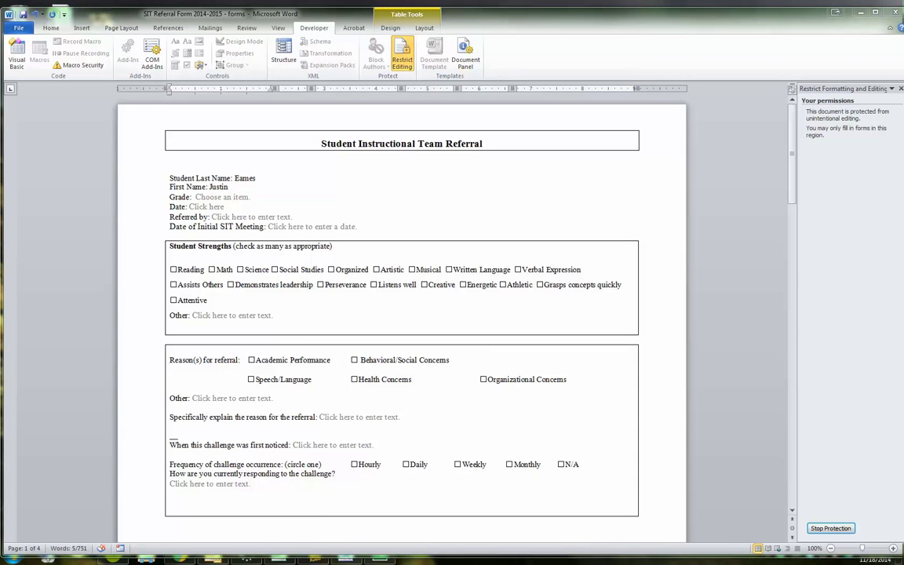
Step: Erase the sample last and first names so both fields show their placeholders
click(255, 179)
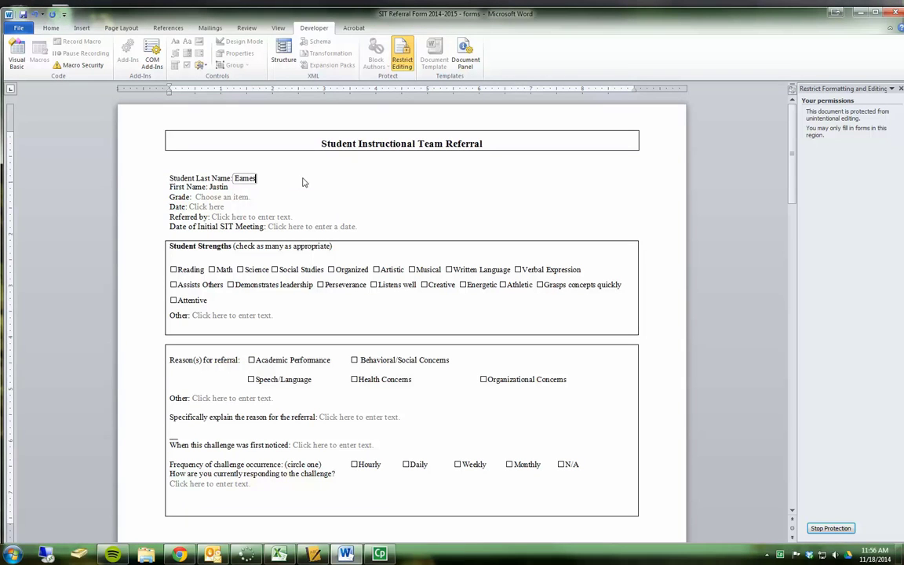
key(BackSpace)
key(BackSpace)
key(BackSpace)
key(BackSpace)
click(230, 188)
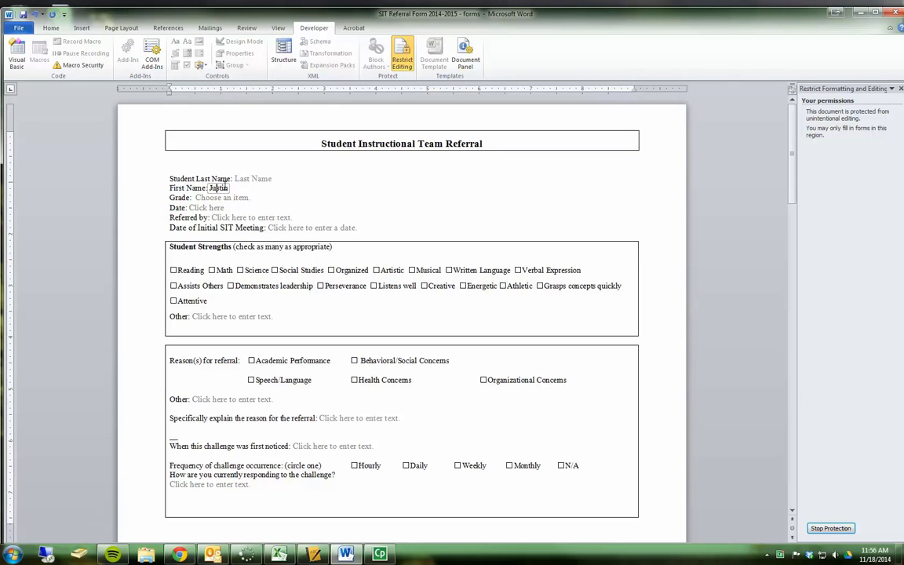
key(BackSpace)
key(BackSpace)
key(BackSpace)
key(BackSpace)
key(Tab)
key(Tab)
Step: Tab through the Academic Data rating drop-downs, clearing the Brings Materials to Class rating
scroll(321, 200, down, 3)
scroll(322, 200, down, 8)
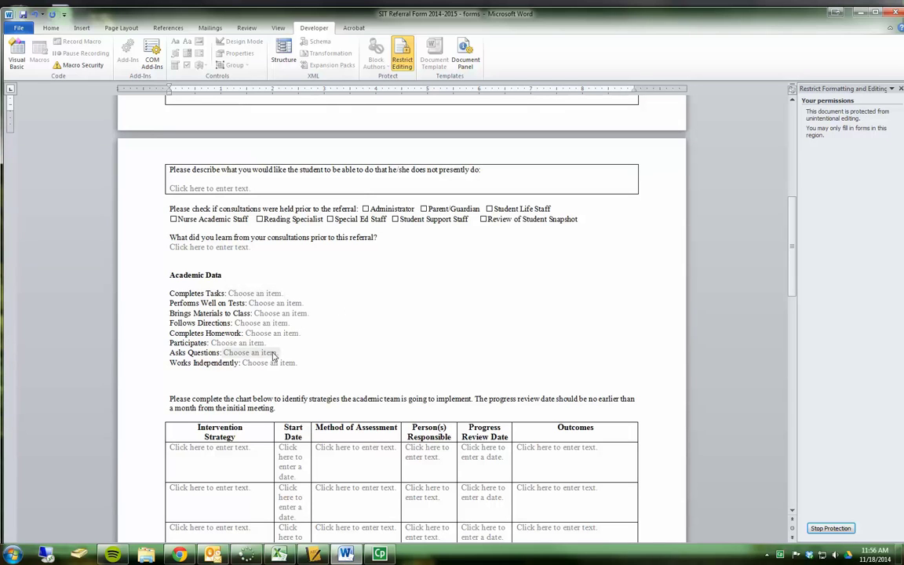
key(Tab)
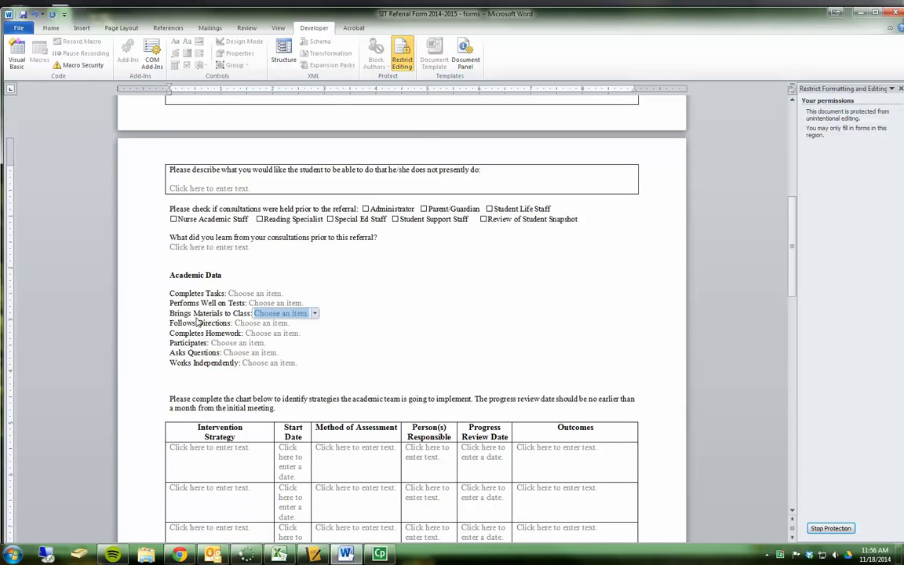
key(Delete)
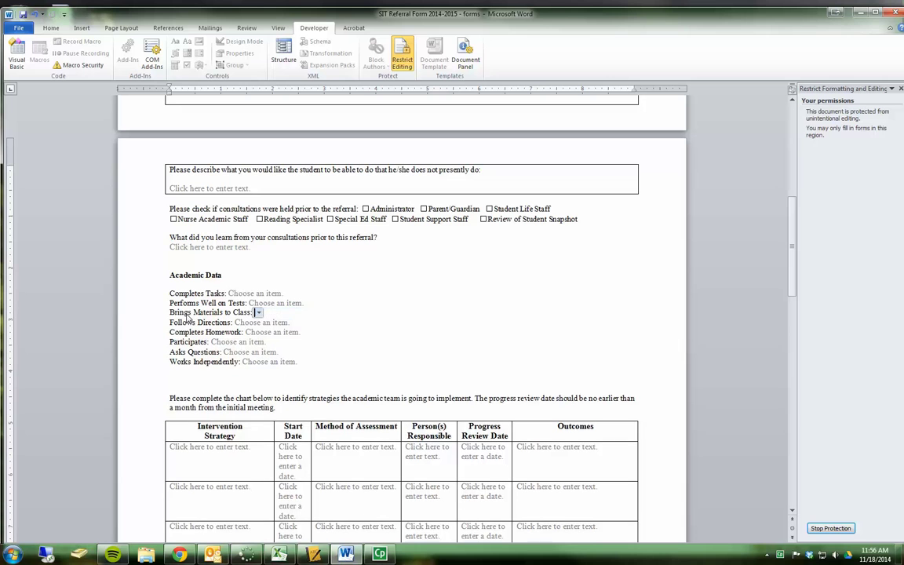
key(shift+Tab)
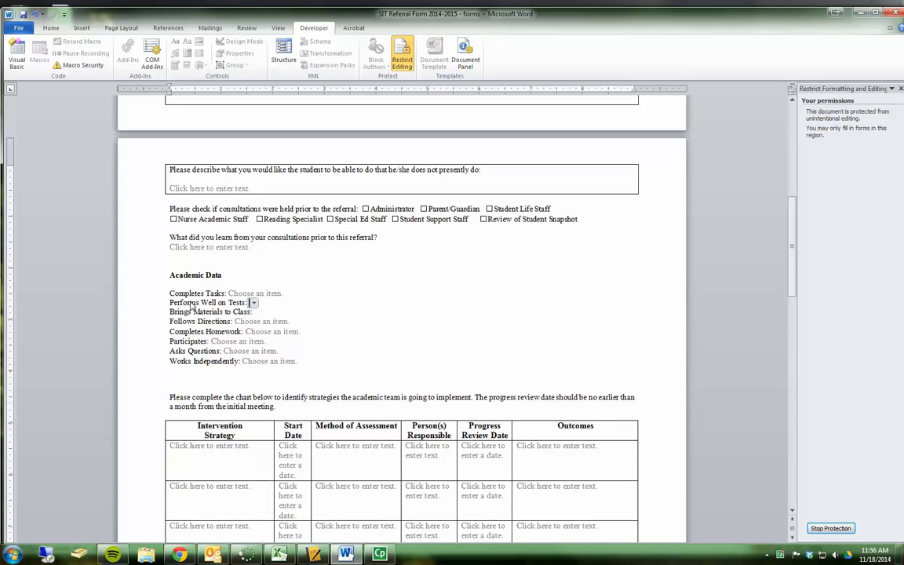
key(Tab)
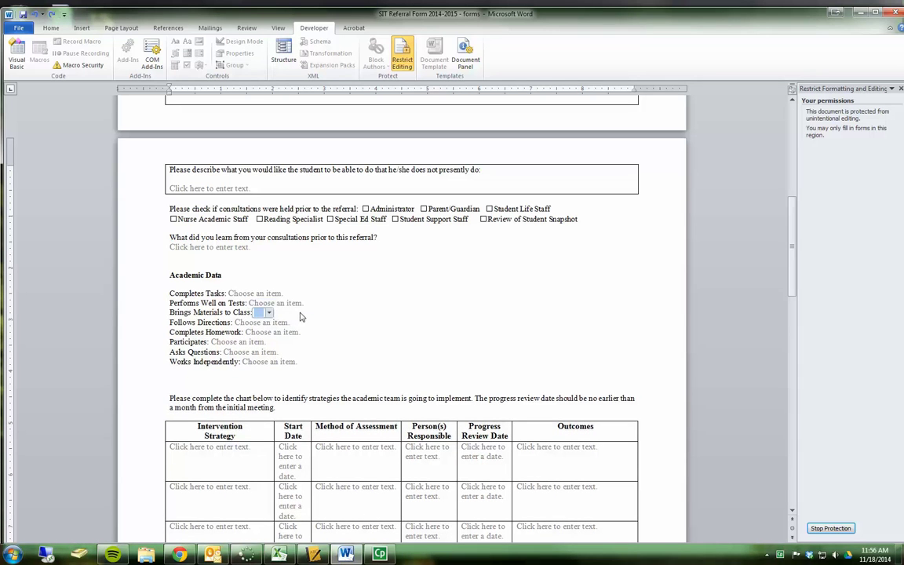
scroll(172, 257, up, 10)
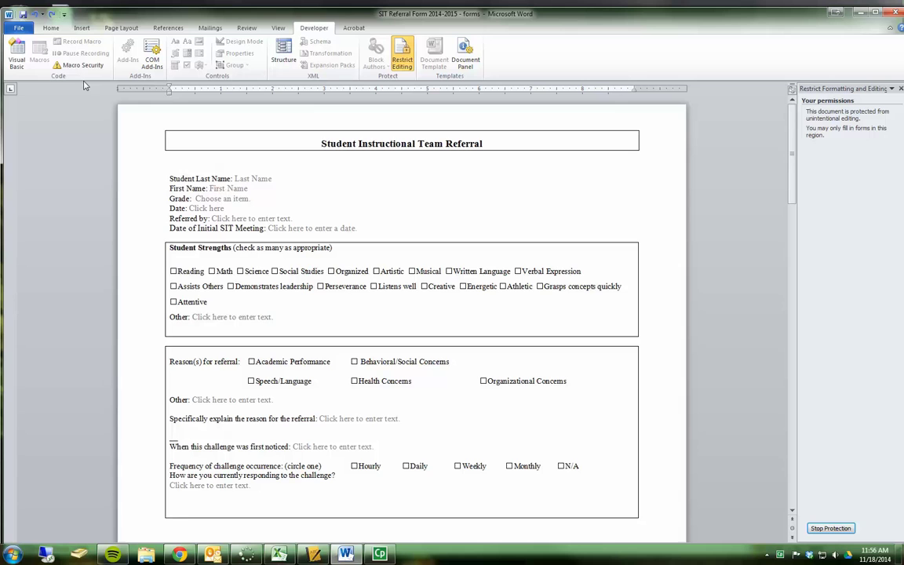
Step: Save the form as Word Macro-Enabled Template 'SIT Form Revised' and minimize Word
click(20, 30)
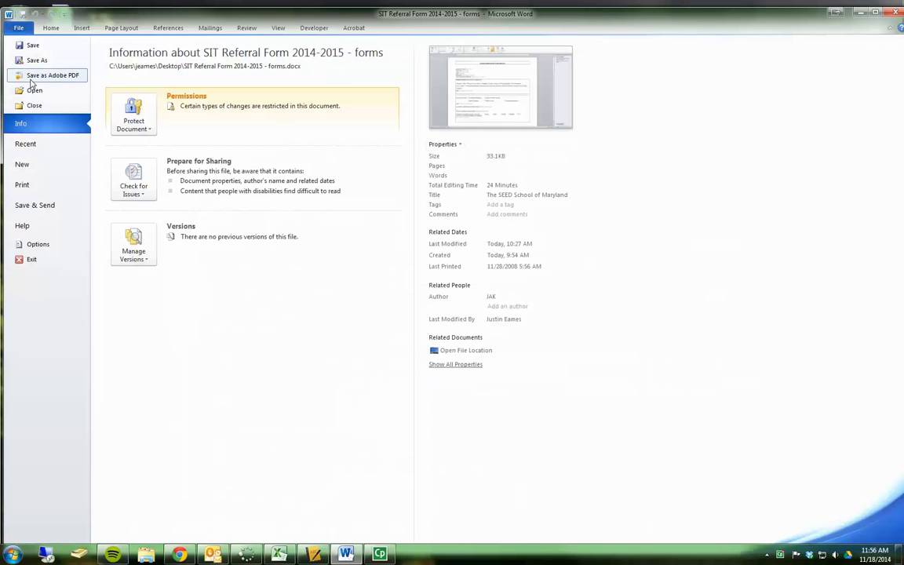
click(36, 61)
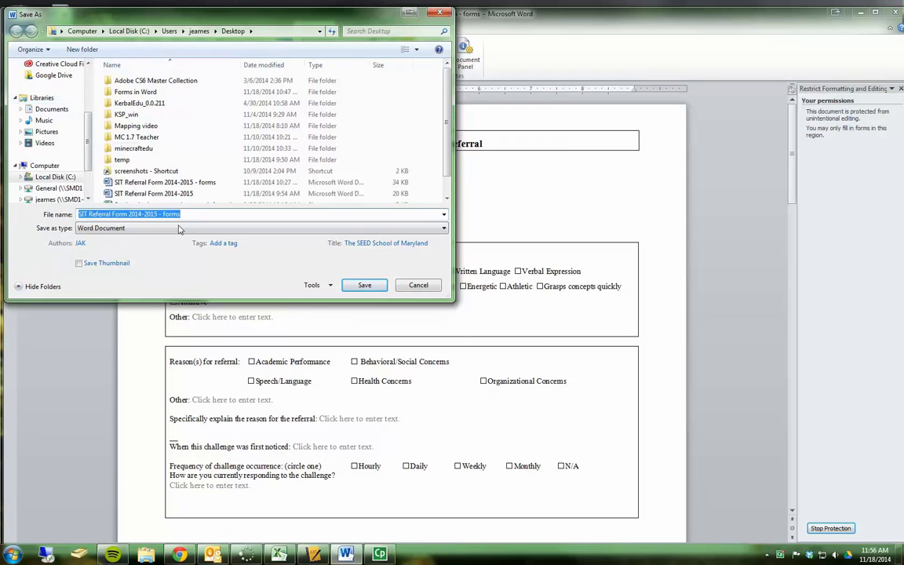
text(SIT Form Revised)
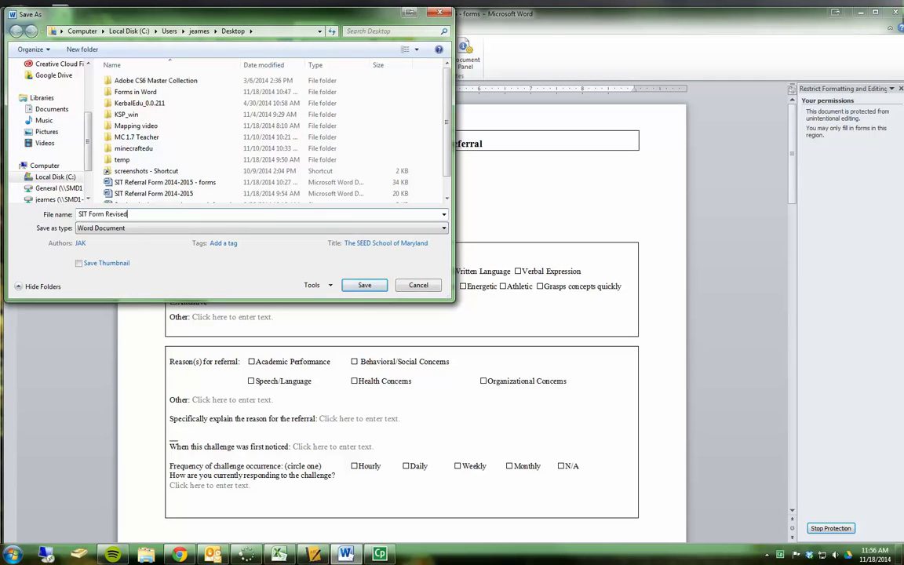
click(133, 228)
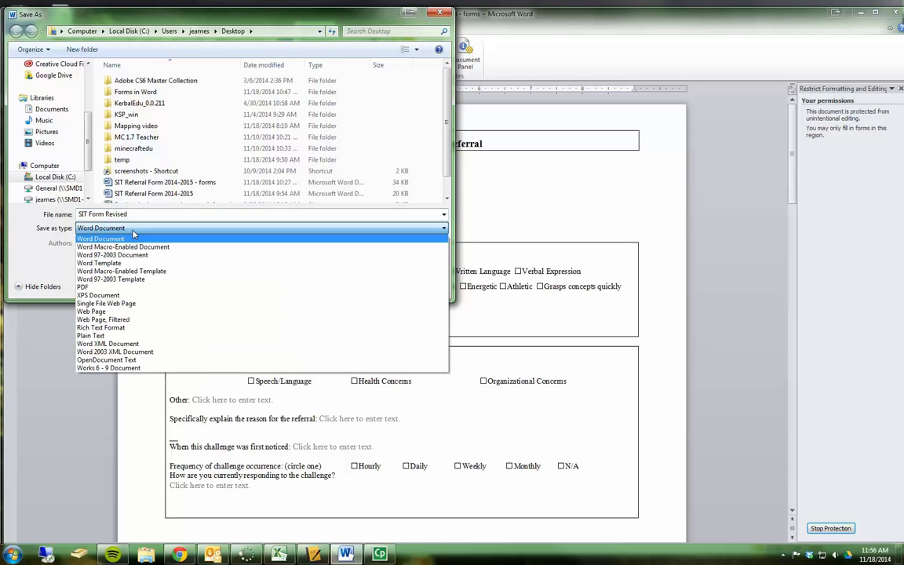
click(133, 273)
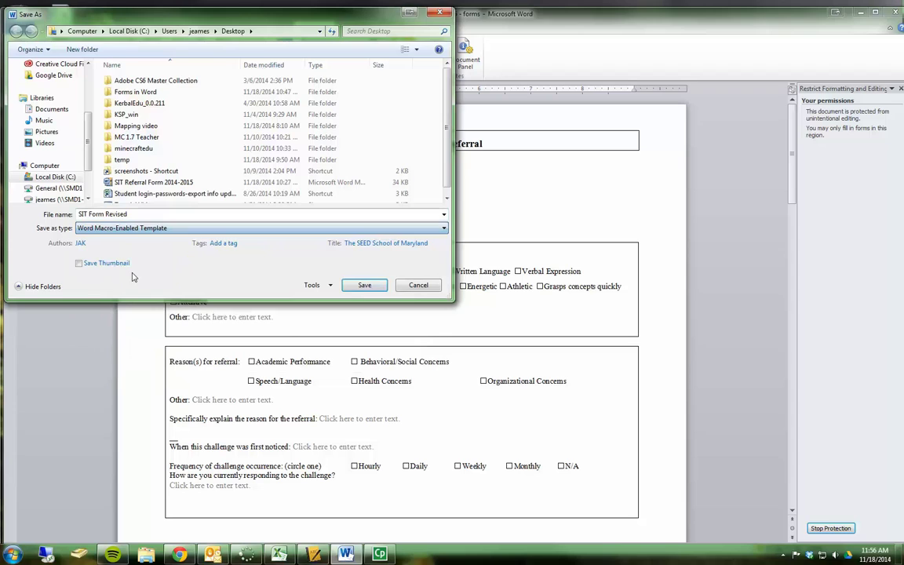
click(372, 287)
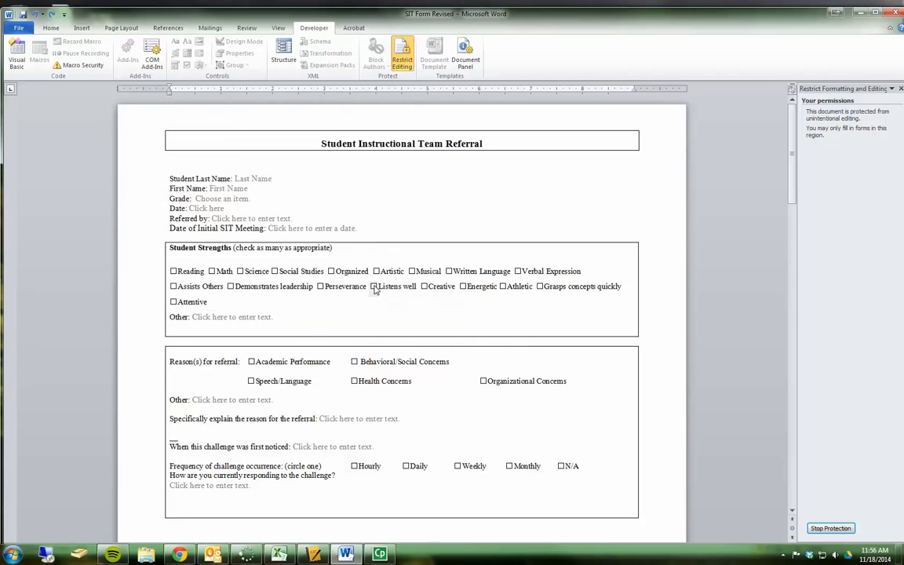
click(858, 14)
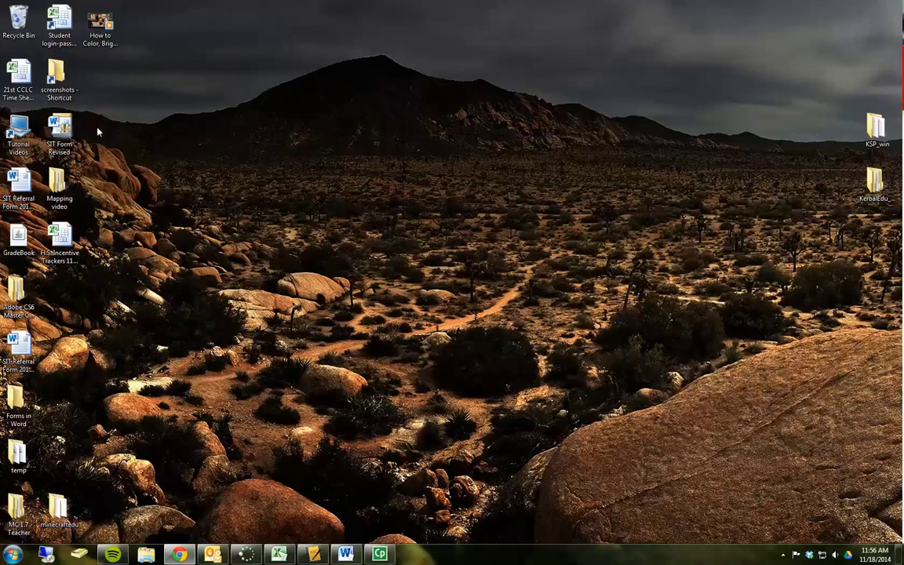
Step: Open a new document from the SIT Form Revised desktop icon and enter sample student names
drag(60, 115, 239, 143)
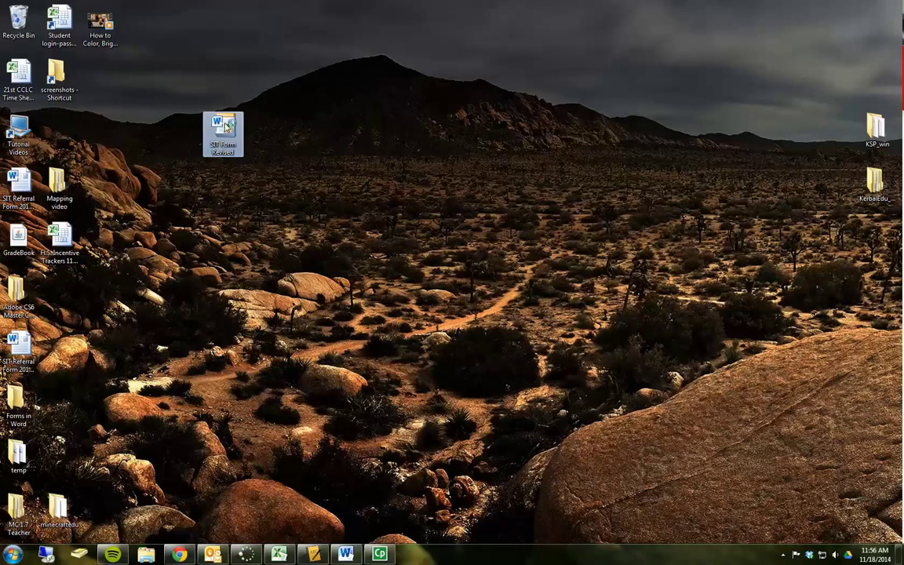
double_click(223, 135)
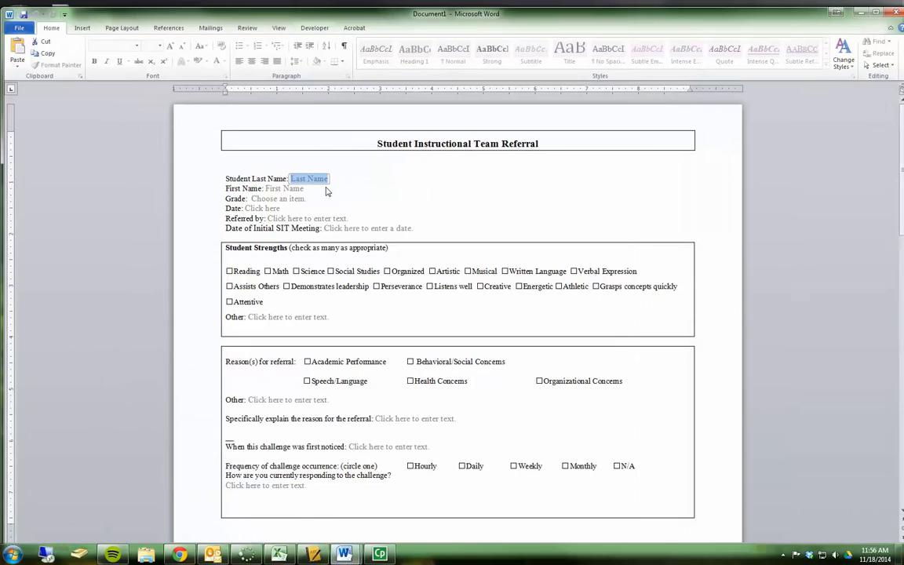
click(306, 187)
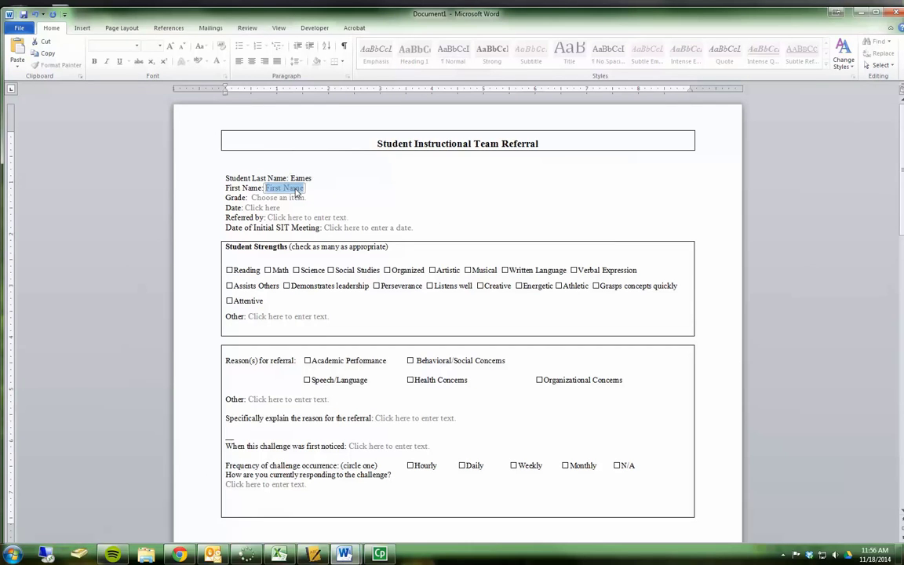
Step: Tick Science, set the date to 11/13/2014 and select Behavioral/Social Concerns
click(295, 269)
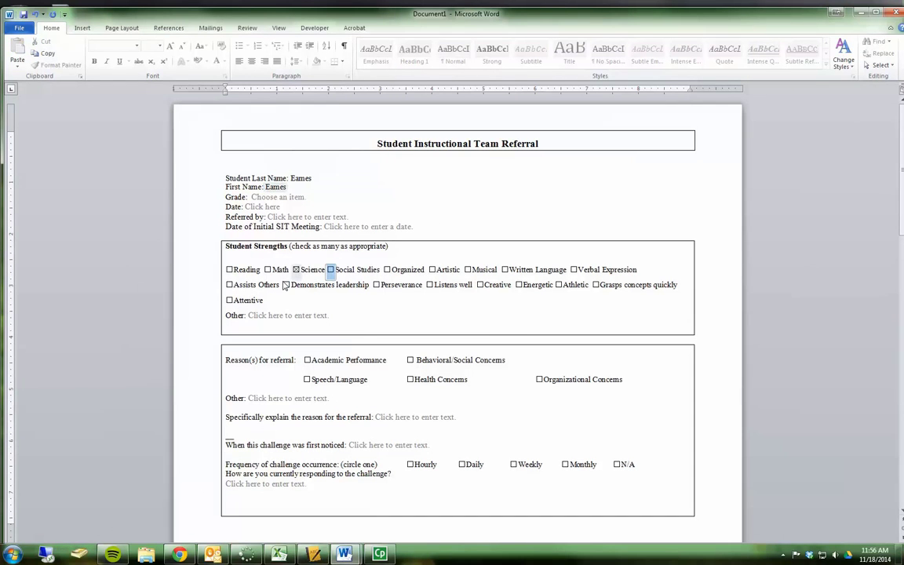
click(271, 207)
click(294, 216)
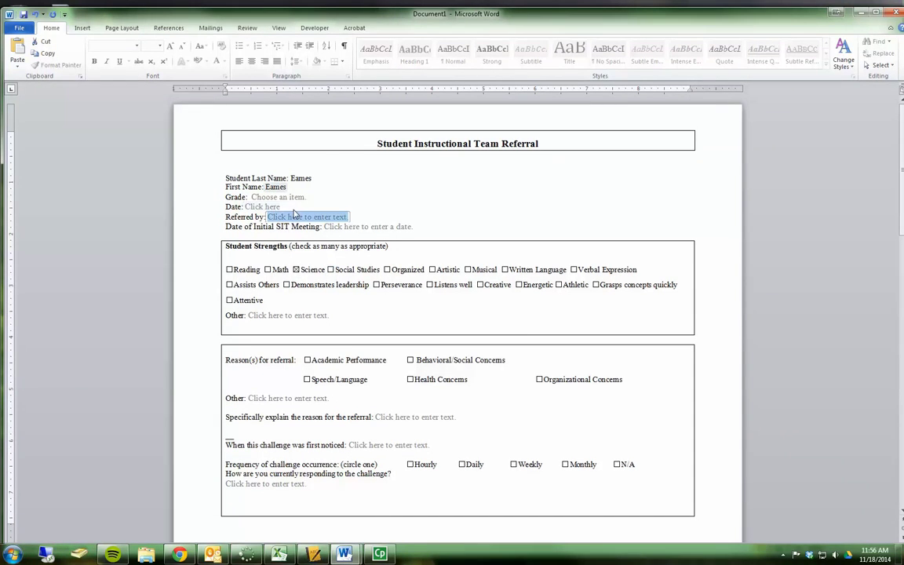
click(267, 206)
click(289, 206)
click(262, 255)
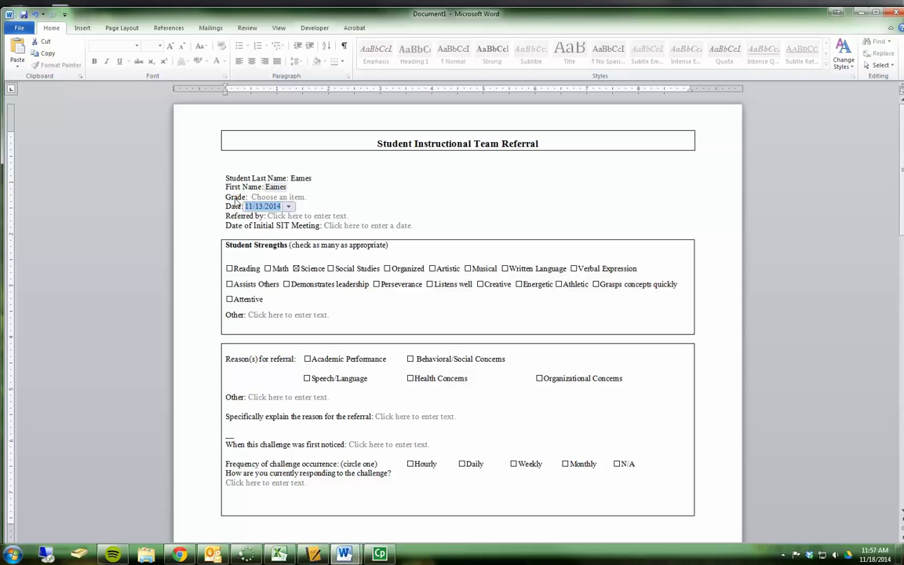
click(234, 187)
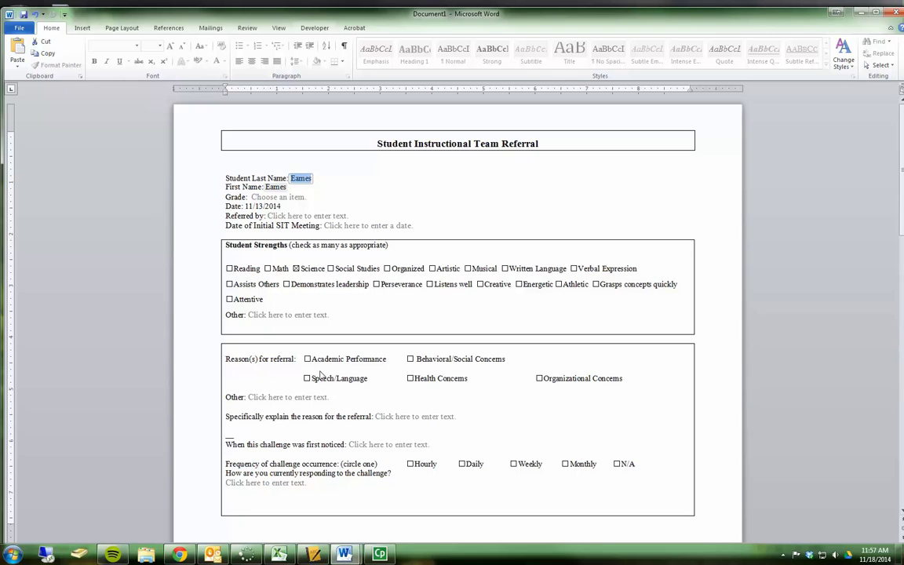
click(369, 360)
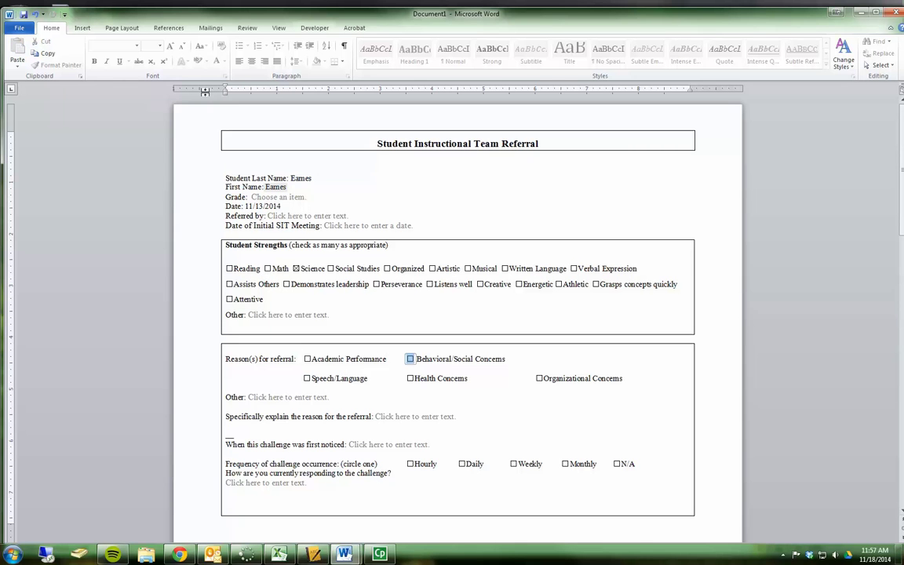
Step: Save the filled-in form, bringing up Save As with Word Document as the type
click(24, 15)
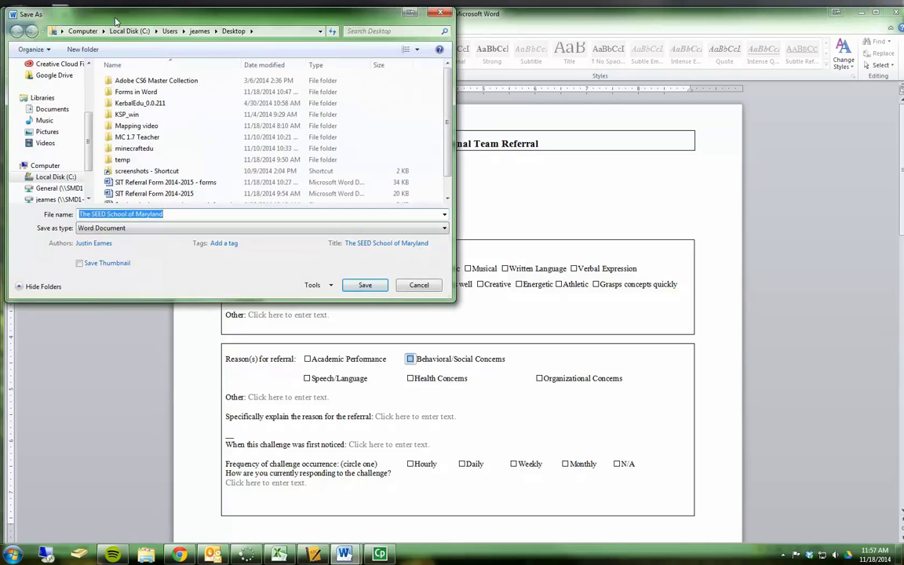